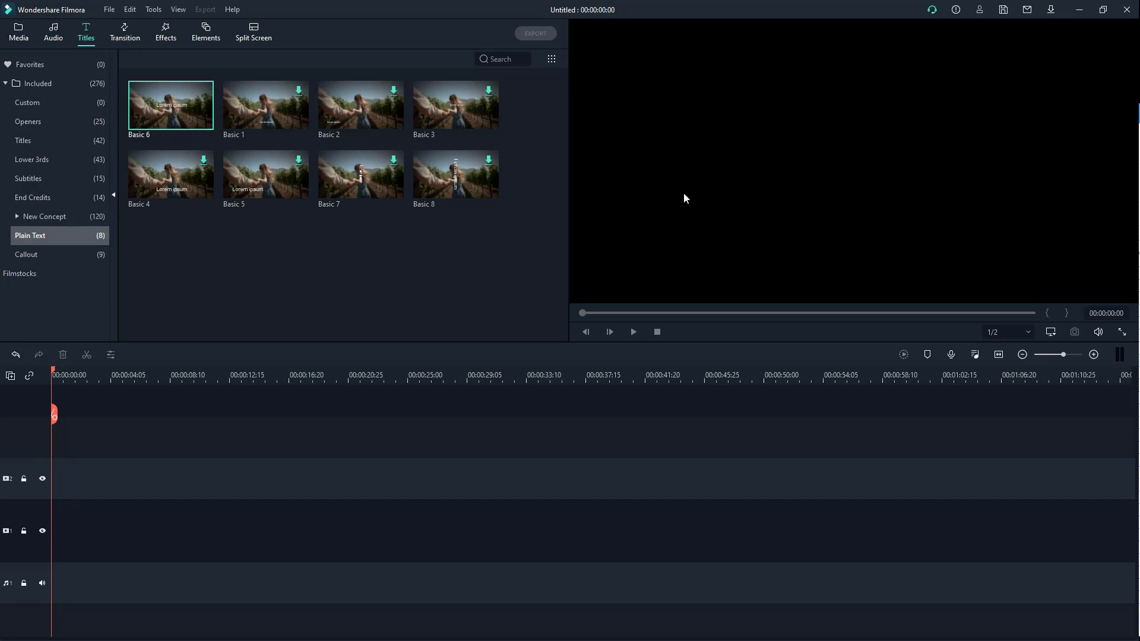
Step: Place the Basic 6 plain-text title on the video track and open it in Advanced Text Edit
left_click_drag(172, 110, 29, 536)
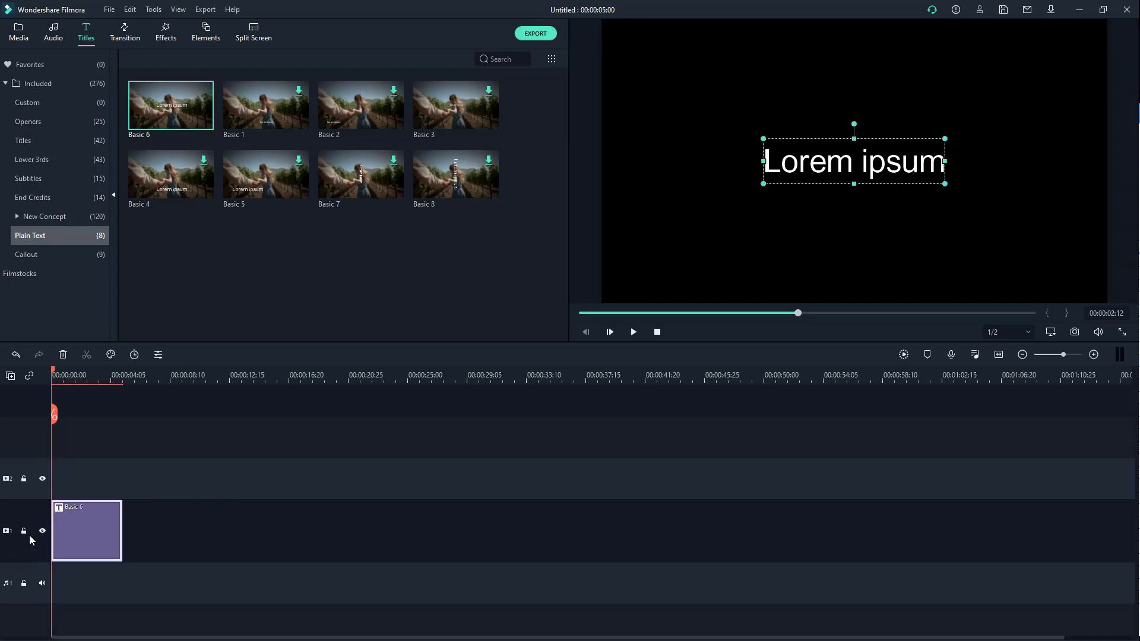
left_click(85, 377)
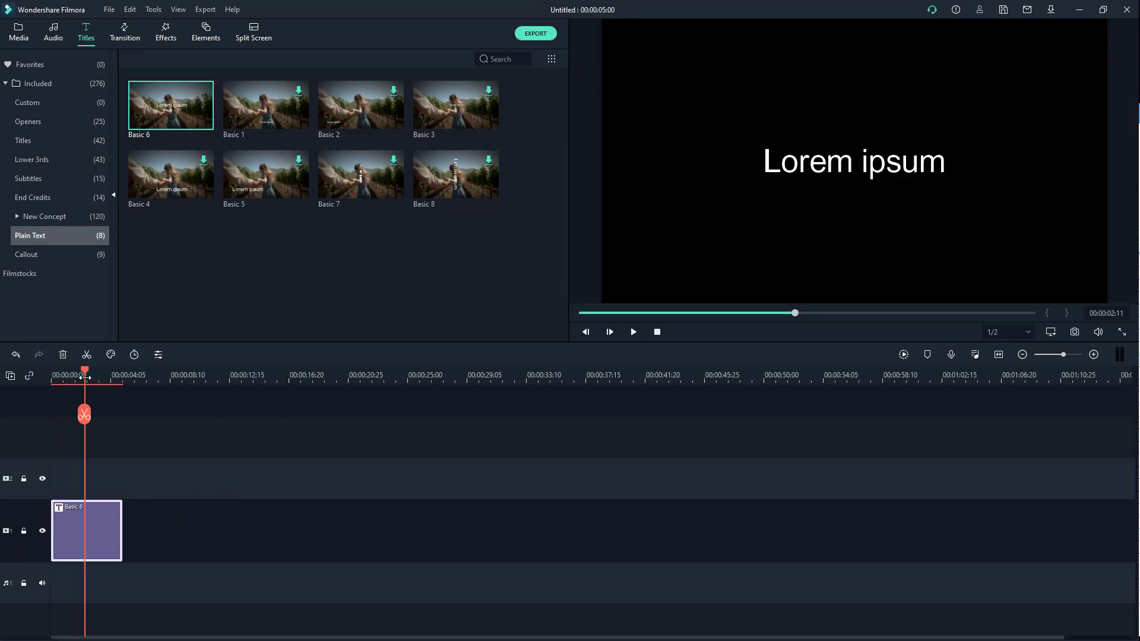
double_click(88, 522)
left_click(477, 333)
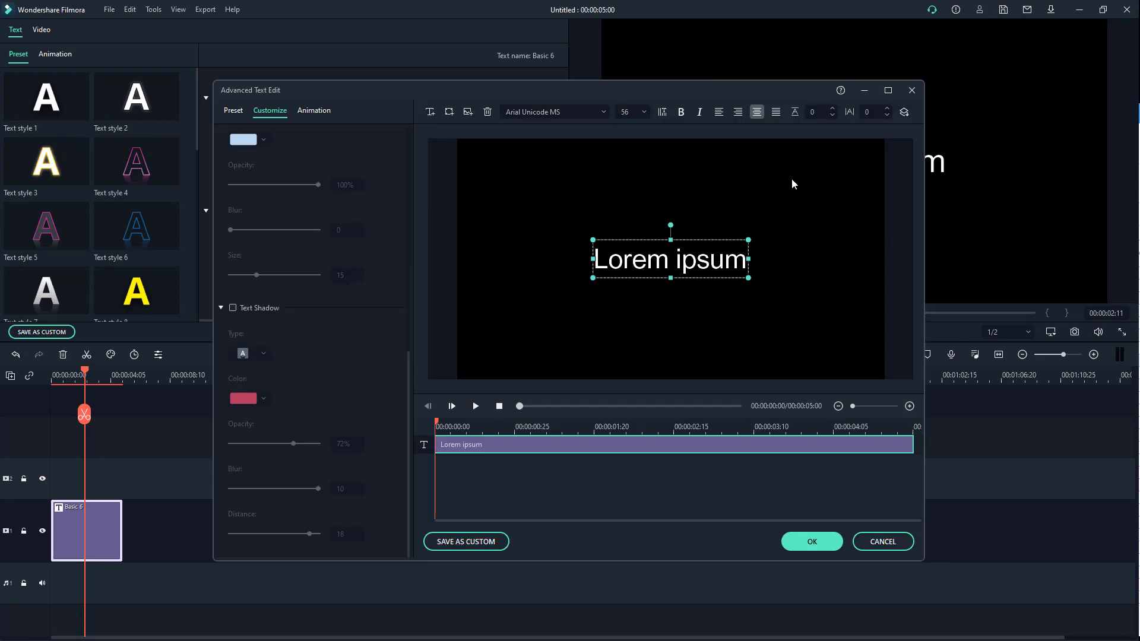
Step: Replace the Lorem ipsum placeholder text with 'TutorTube'
left_click(670, 260)
mouse_move(592, 259)
left_mouse_down()
mouse_move(623, 259)
mouse_move(600, 259)
left_mouse_up()
left_click(651, 259)
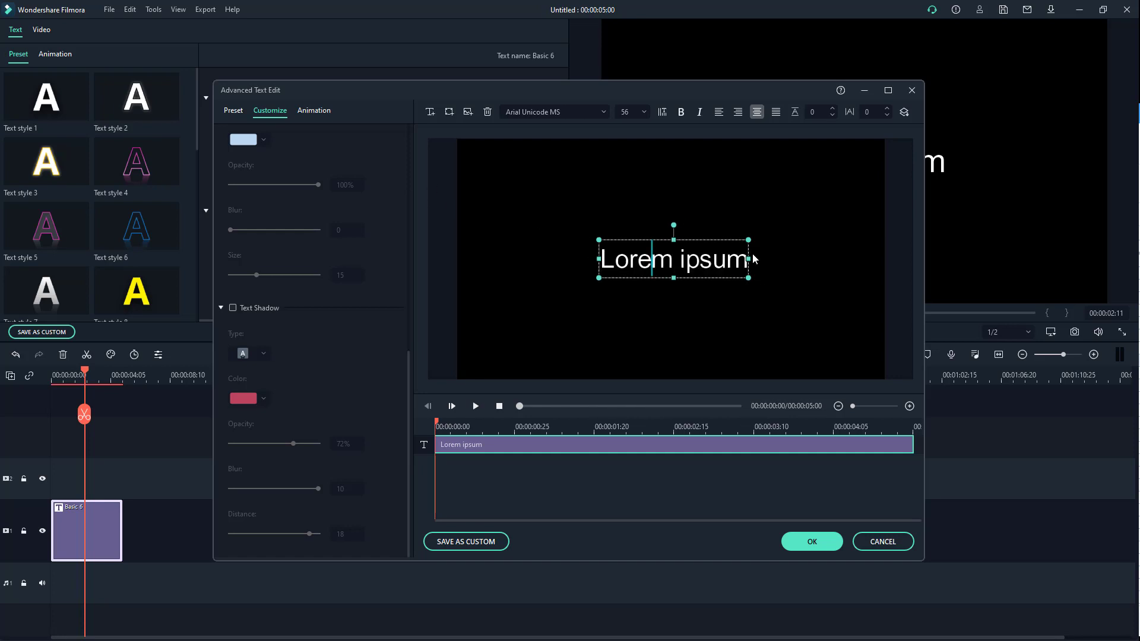
left_click_drag(746, 259, 600, 259)
type("TutorTube")
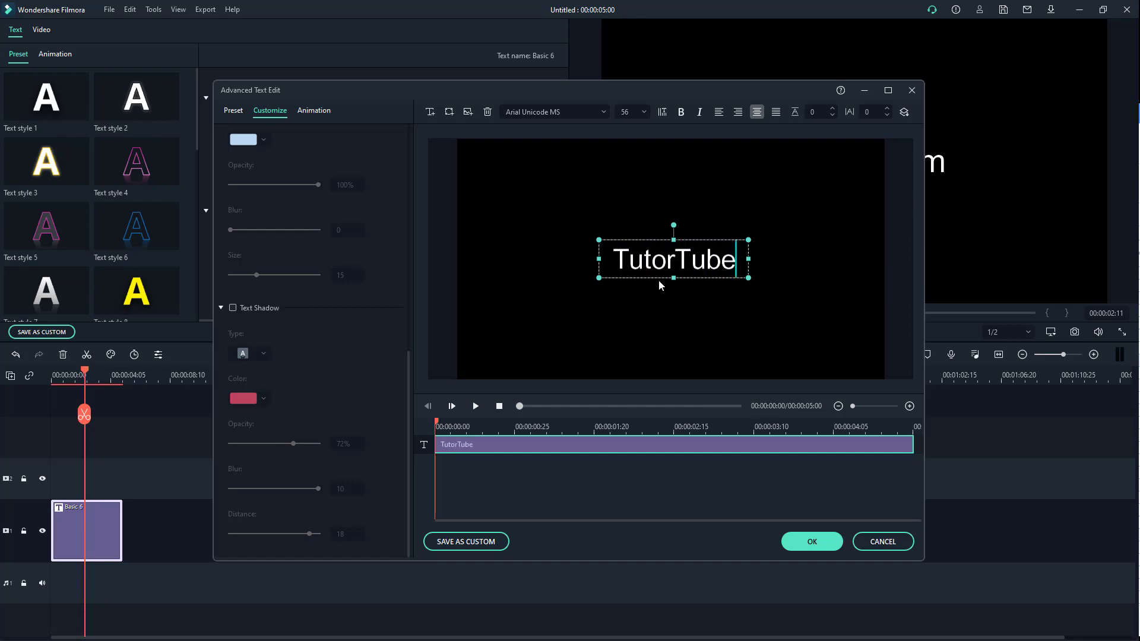
Step: Preview the TutorTube title, trim and restore its clip length, and zoom the timeline
left_click(476, 406)
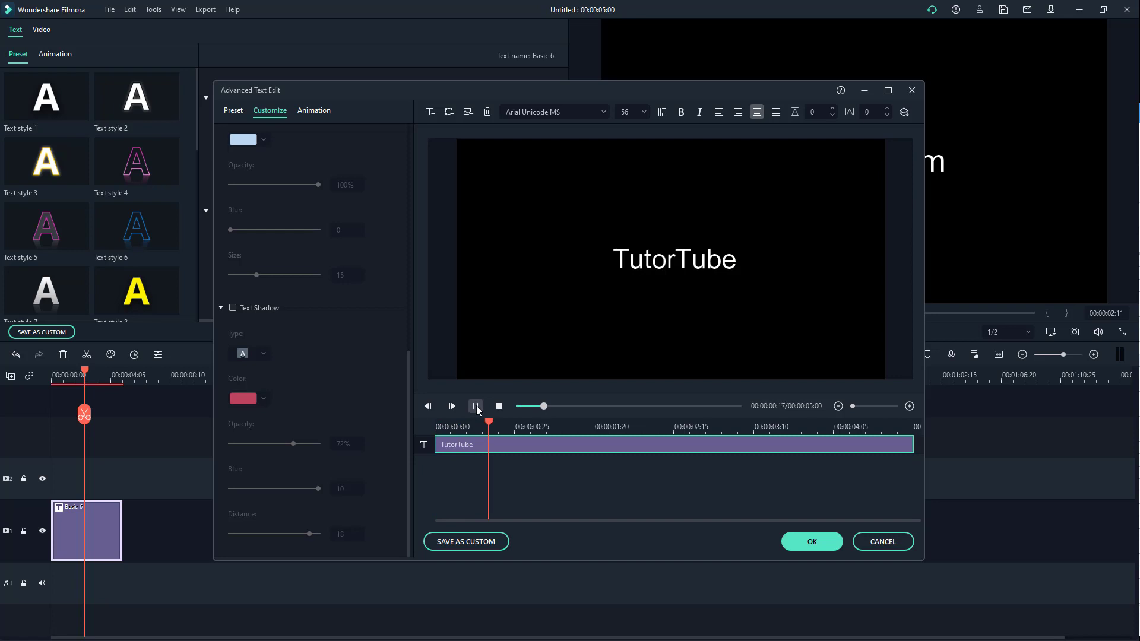
left_click(476, 406)
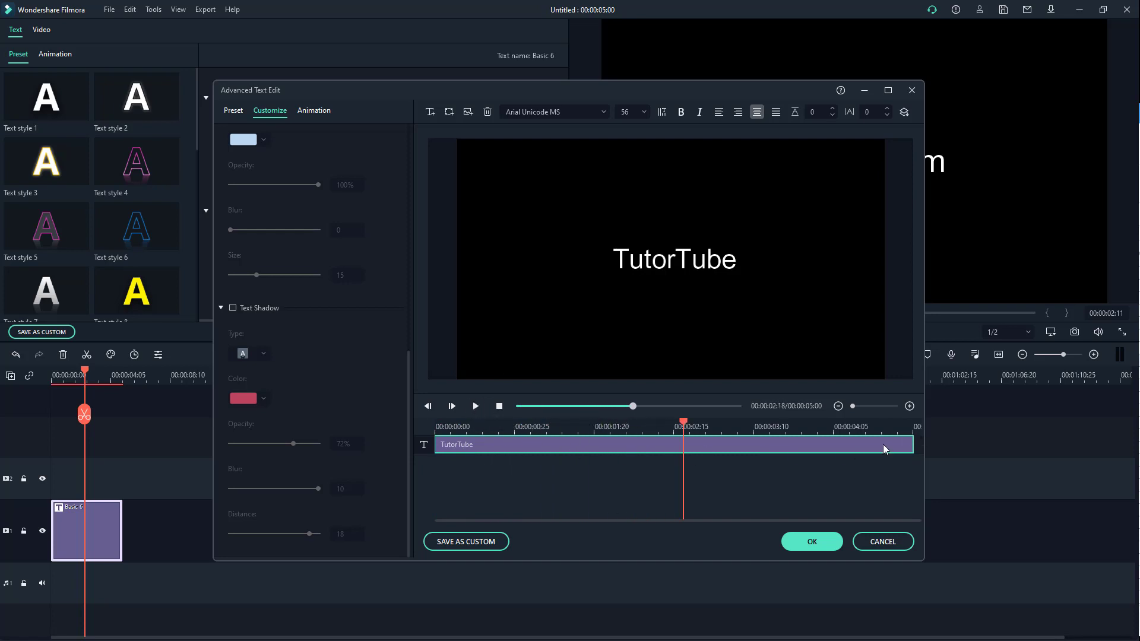
left_click_drag(911, 446, 768, 446)
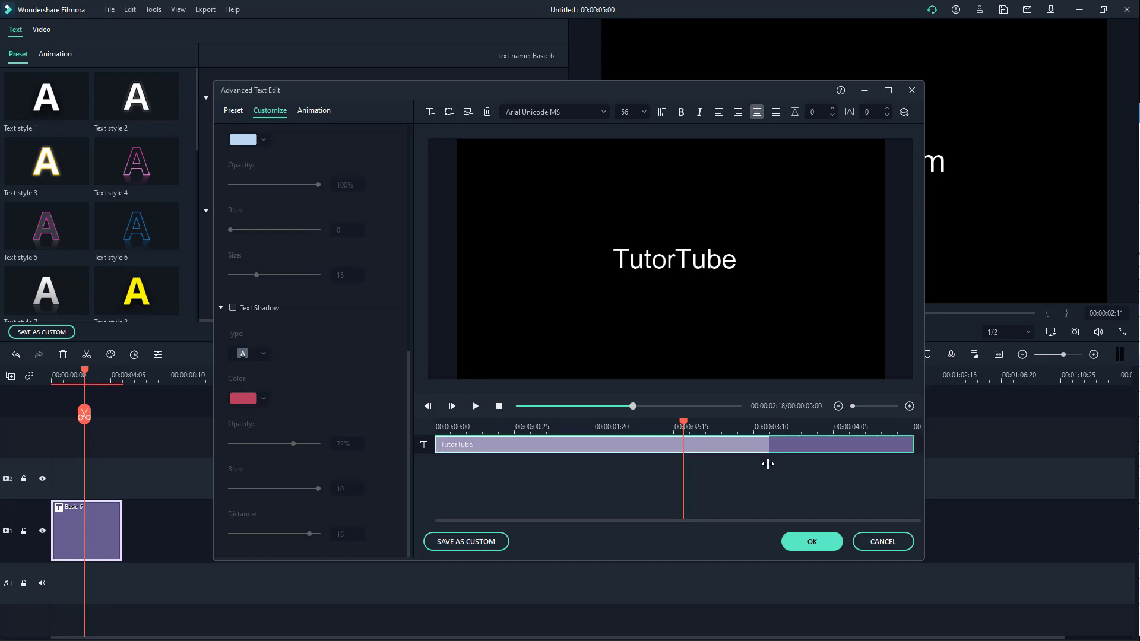
left_click_drag(950, 445, 949, 446)
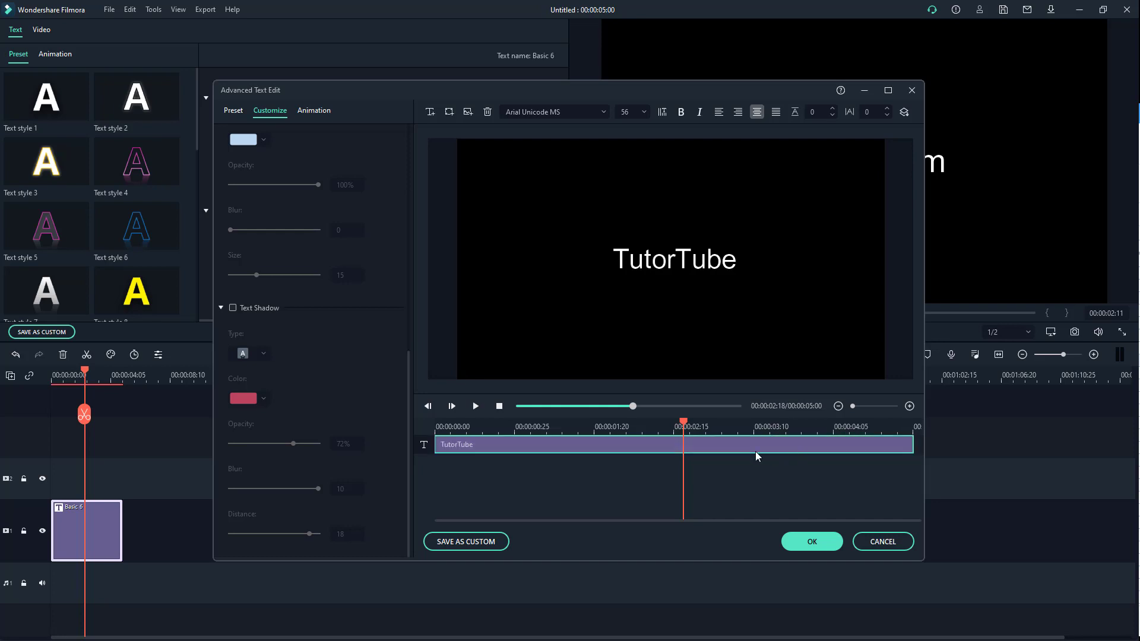
mouse_move(850, 408)
left_mouse_down()
mouse_move(878, 413)
mouse_move(840, 408)
left_mouse_up()
Step: Enlarge the TutorTube text box, set the font size to 105, and centre it
left_click(720, 264)
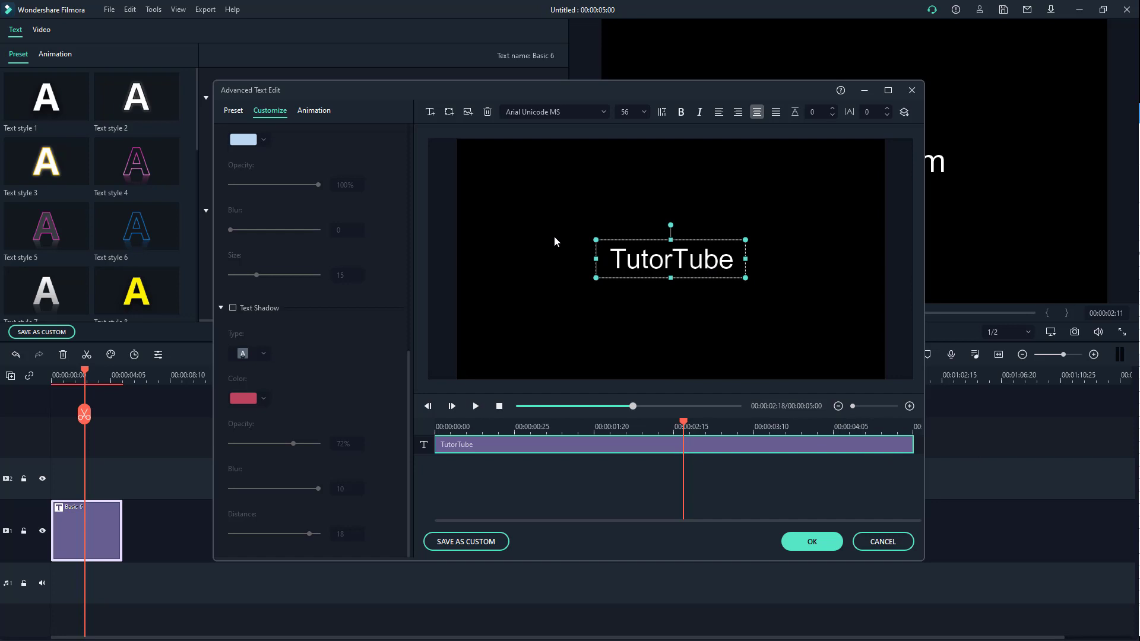
left_click_drag(602, 240, 511, 217)
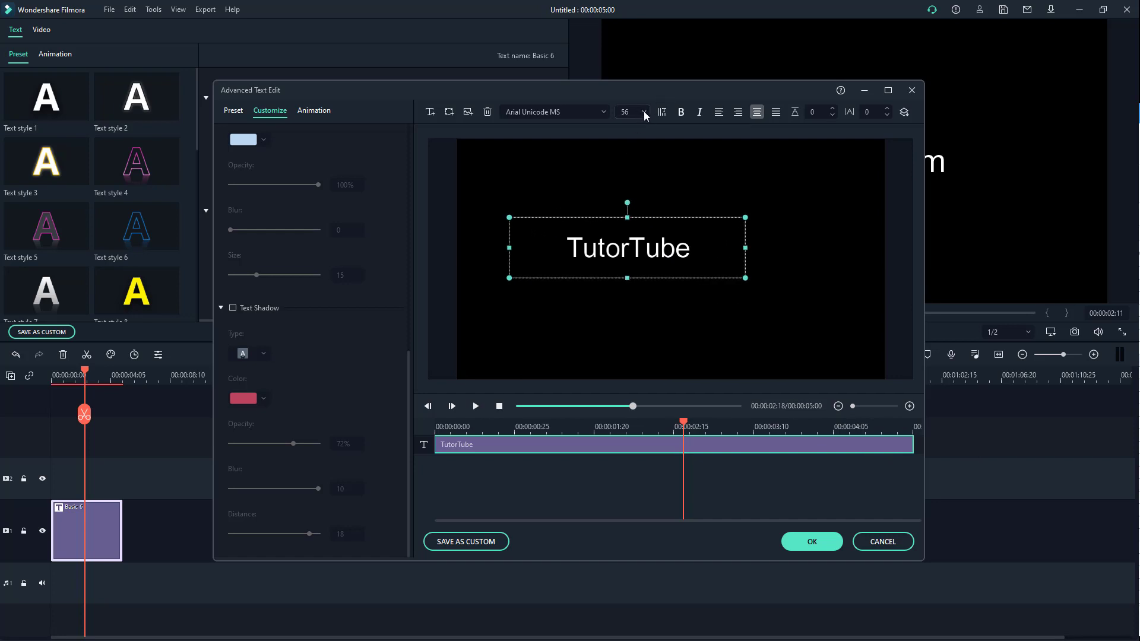
left_click(644, 112)
left_click(625, 217)
left_click_drag(661, 239, 704, 250)
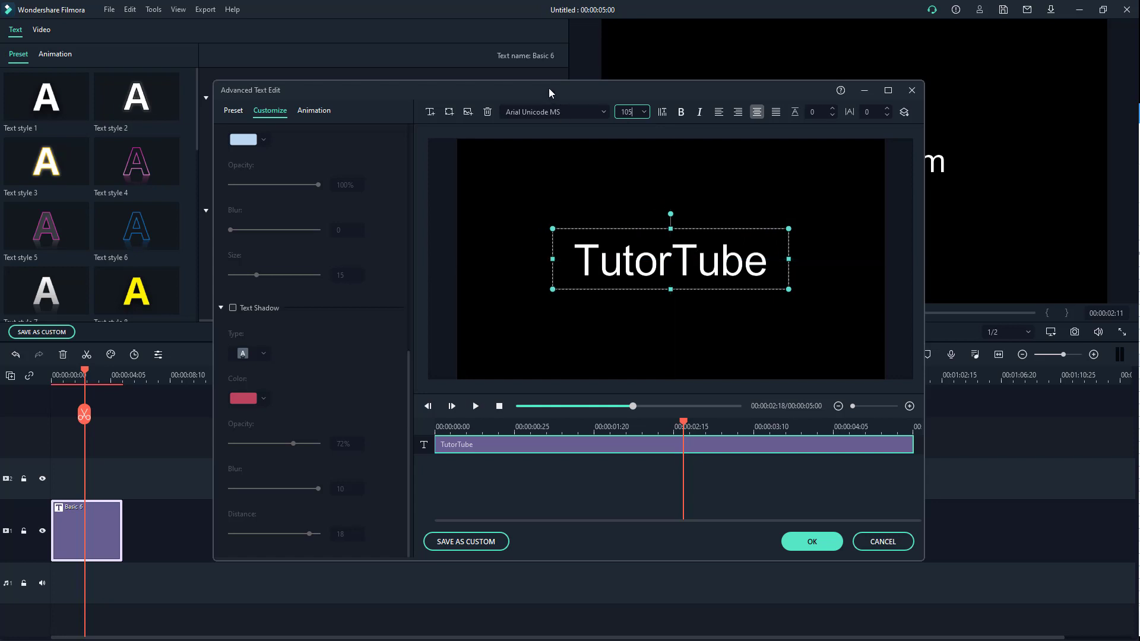
Step: Switch TutorTube to the Baloo font at size 150 and re-centre it in the frame
left_click(600, 116)
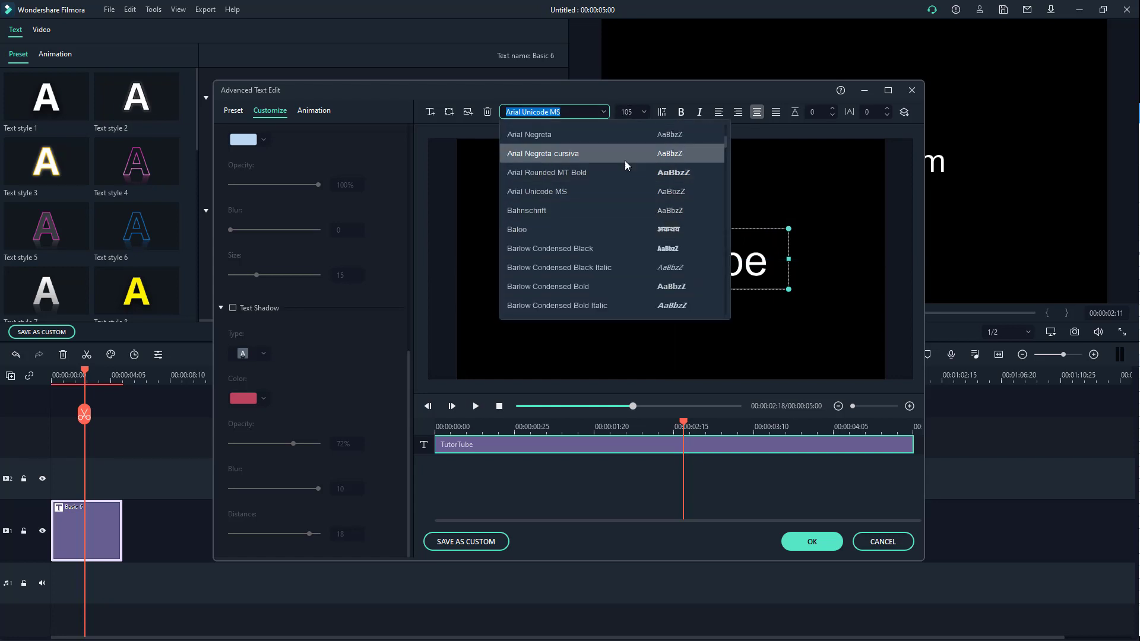
left_click(634, 231)
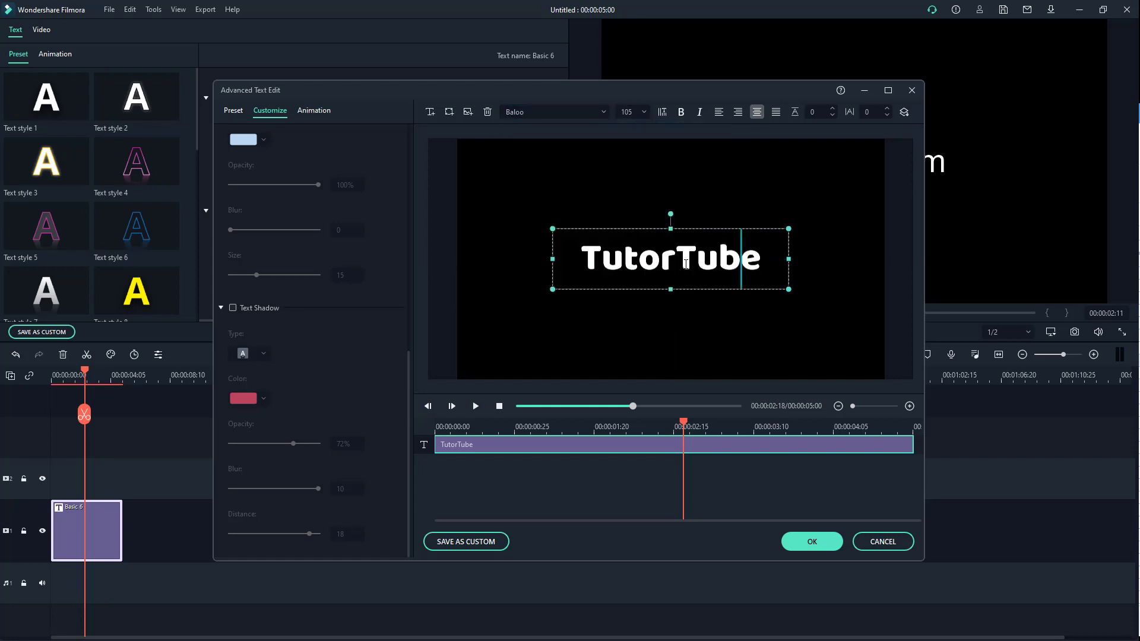
left_click_drag(762, 259, 581, 259)
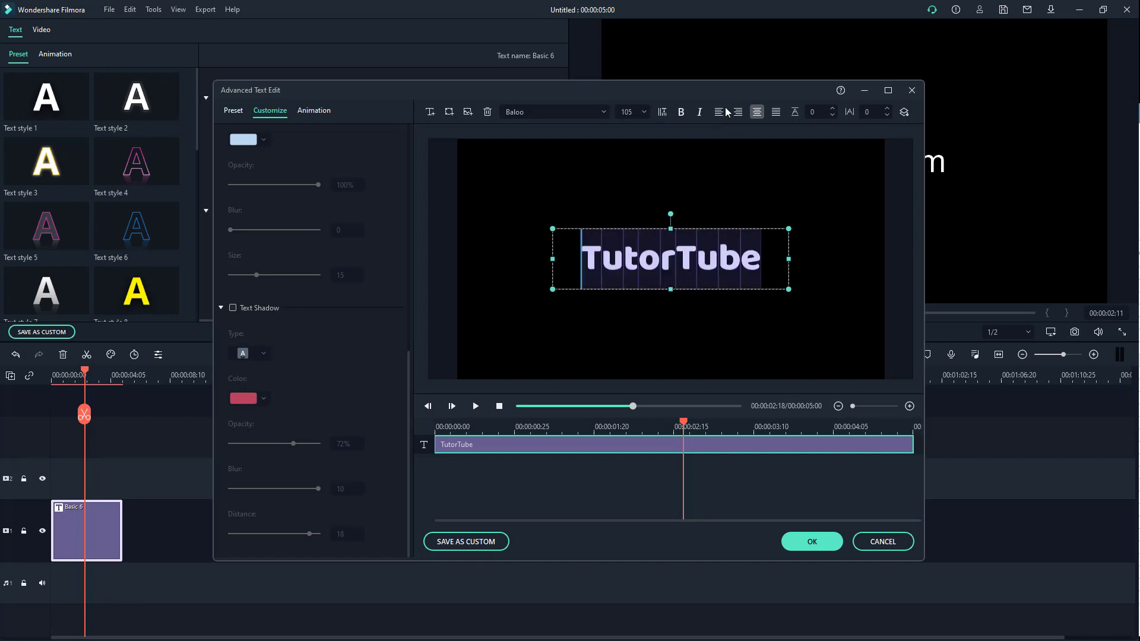
left_click(645, 112)
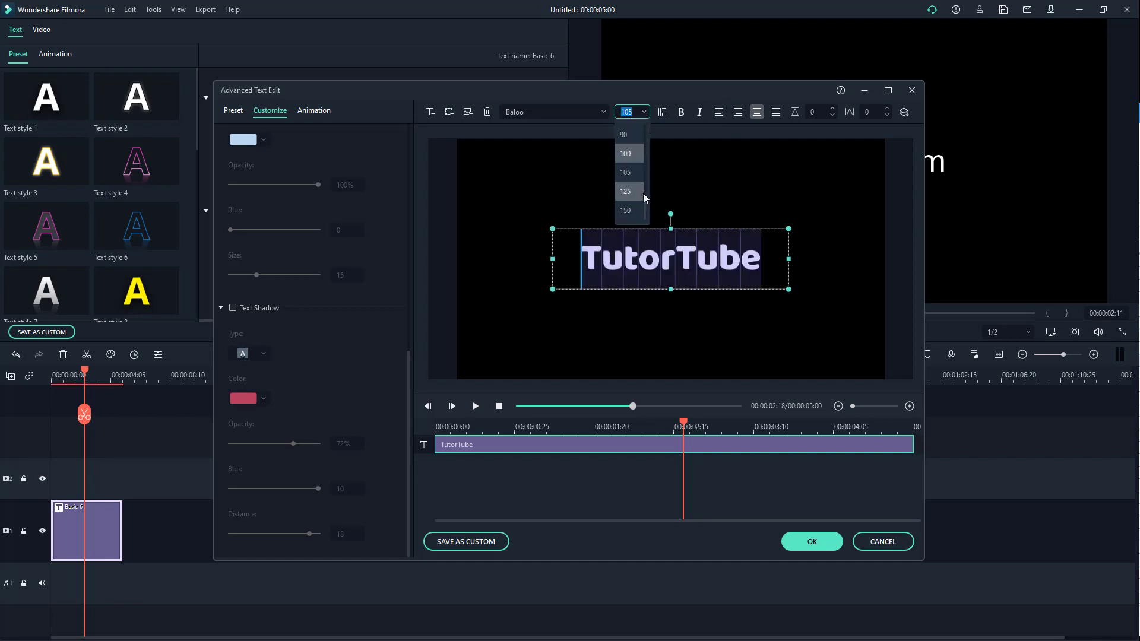
left_click(635, 209)
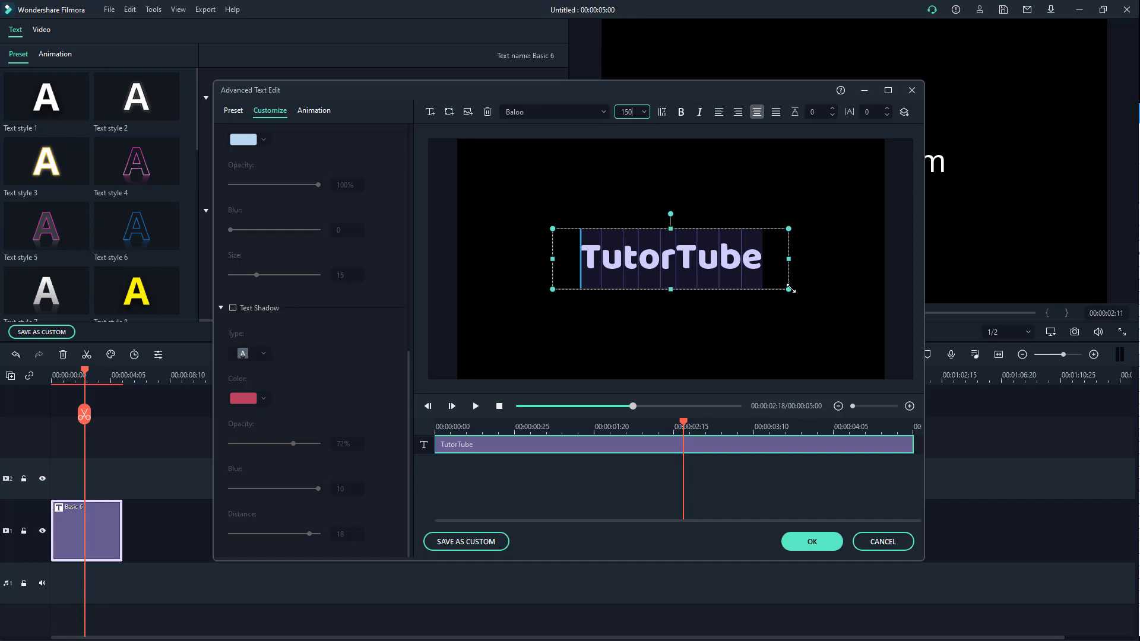
left_click_drag(696, 312, 659, 303)
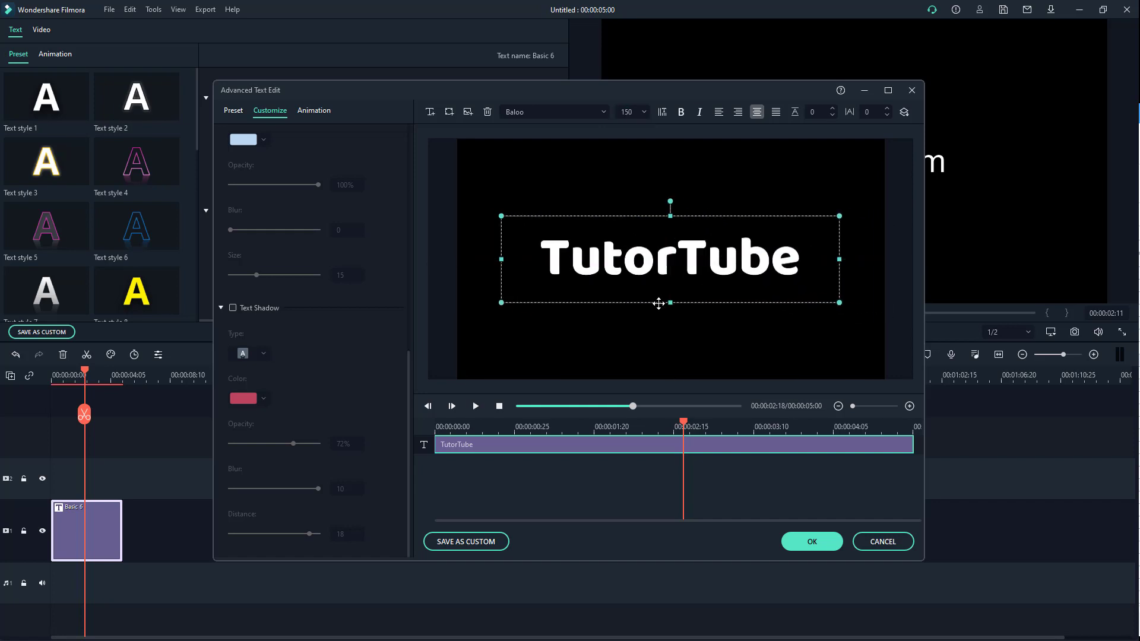
Step: Apply the Wavy style text animation to the TutorTube title
left_click(315, 111)
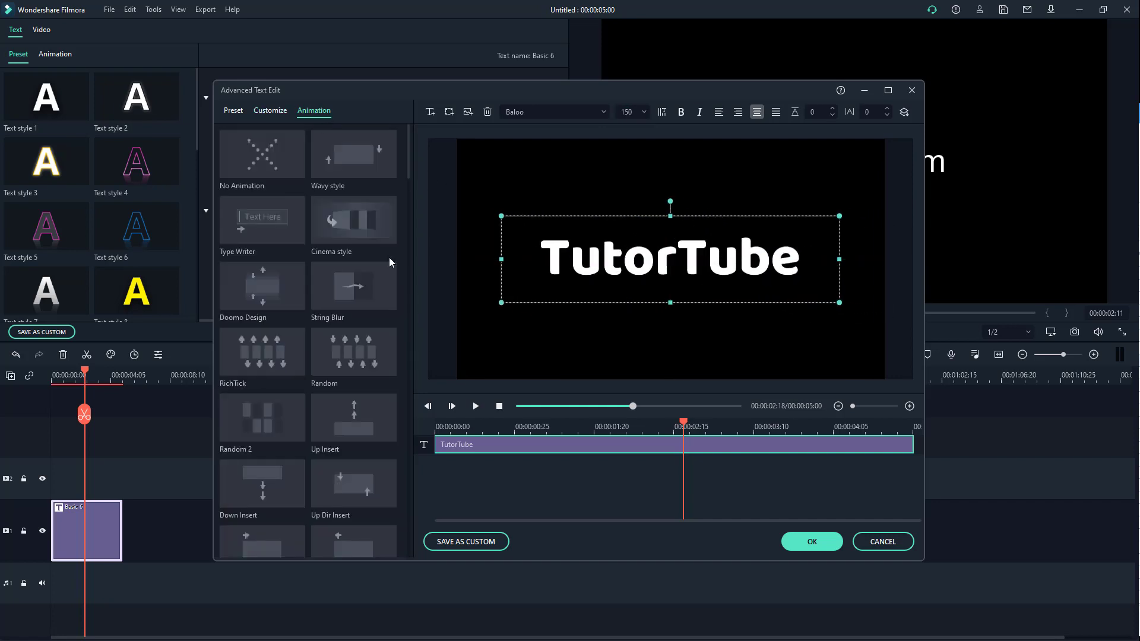
left_click_drag(463, 426, 416, 430)
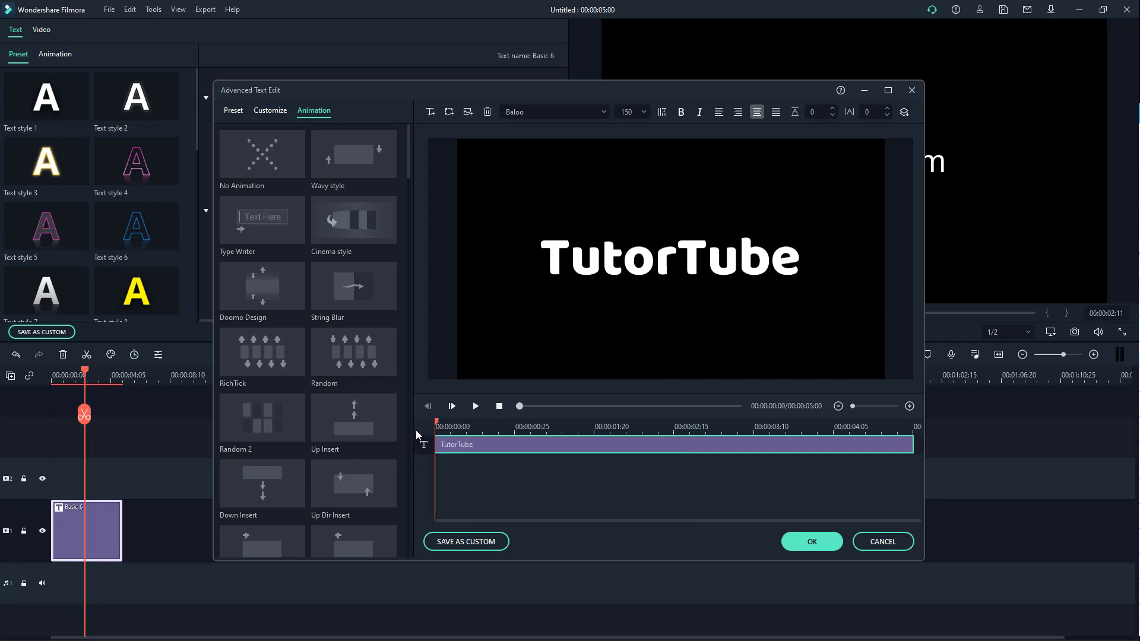
left_click(358, 154)
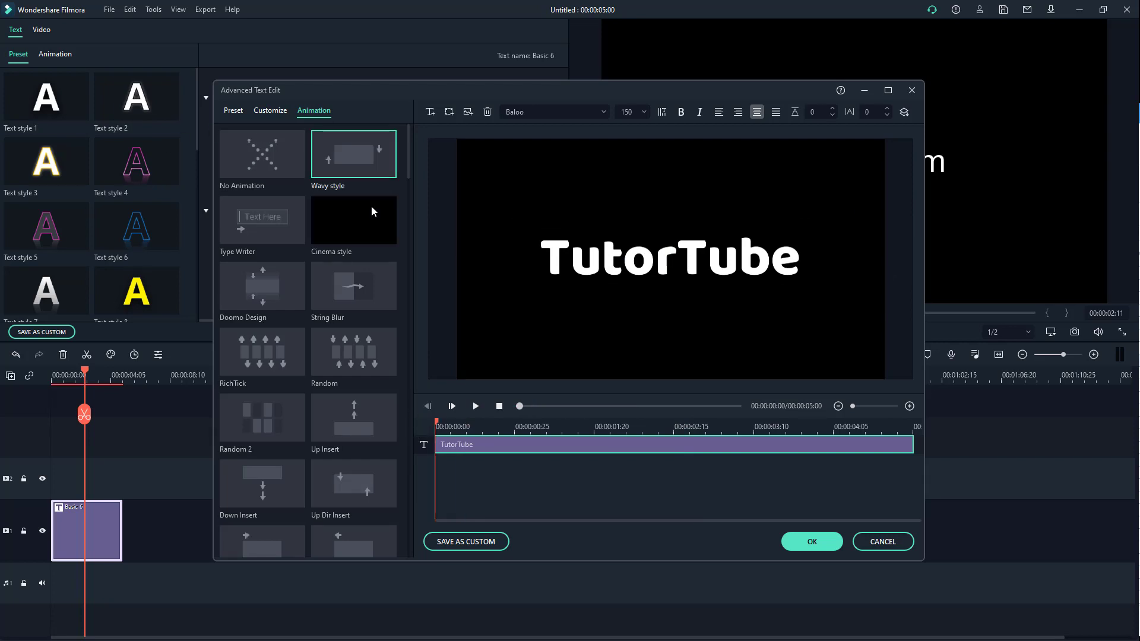
left_click(533, 265)
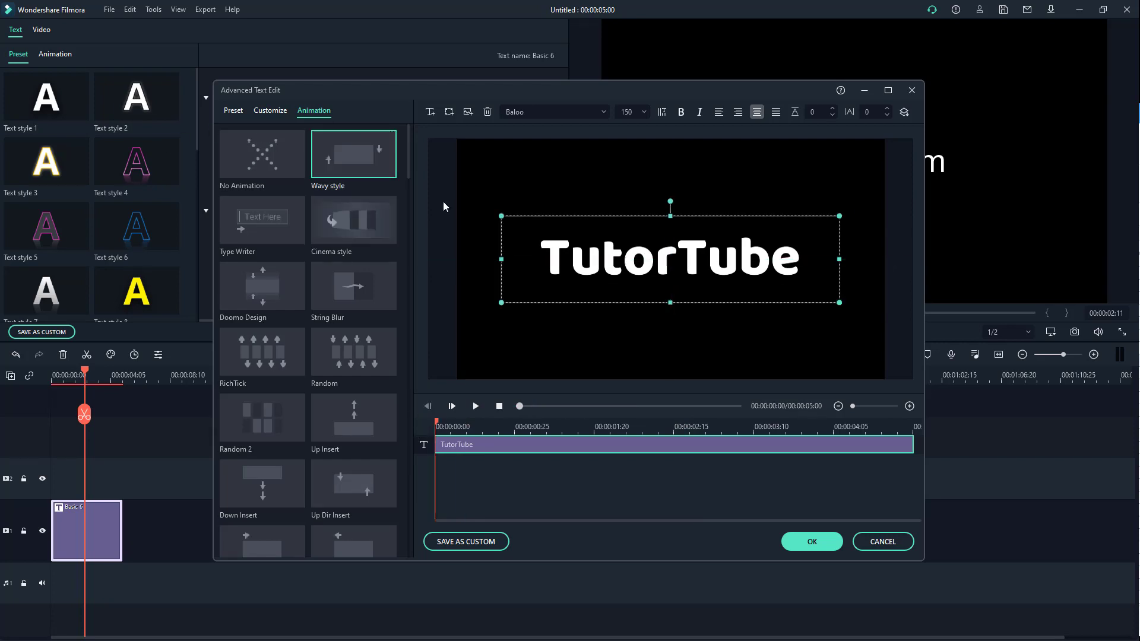
left_click(341, 152)
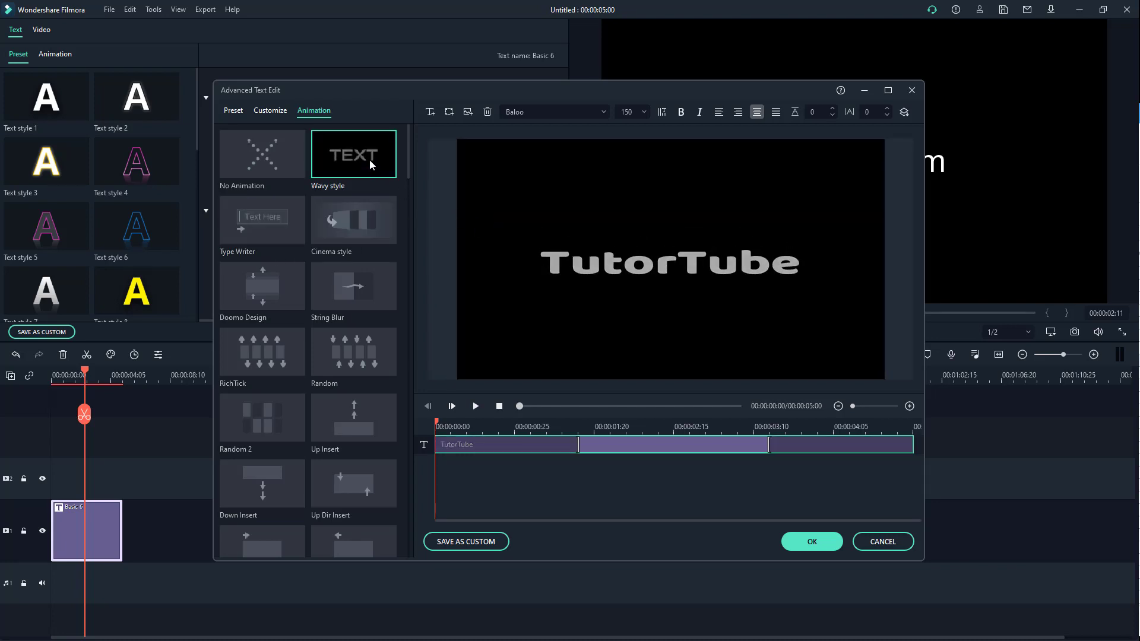
Step: Play and scrub the preview to review the Wavy style animation
left_click(475, 406)
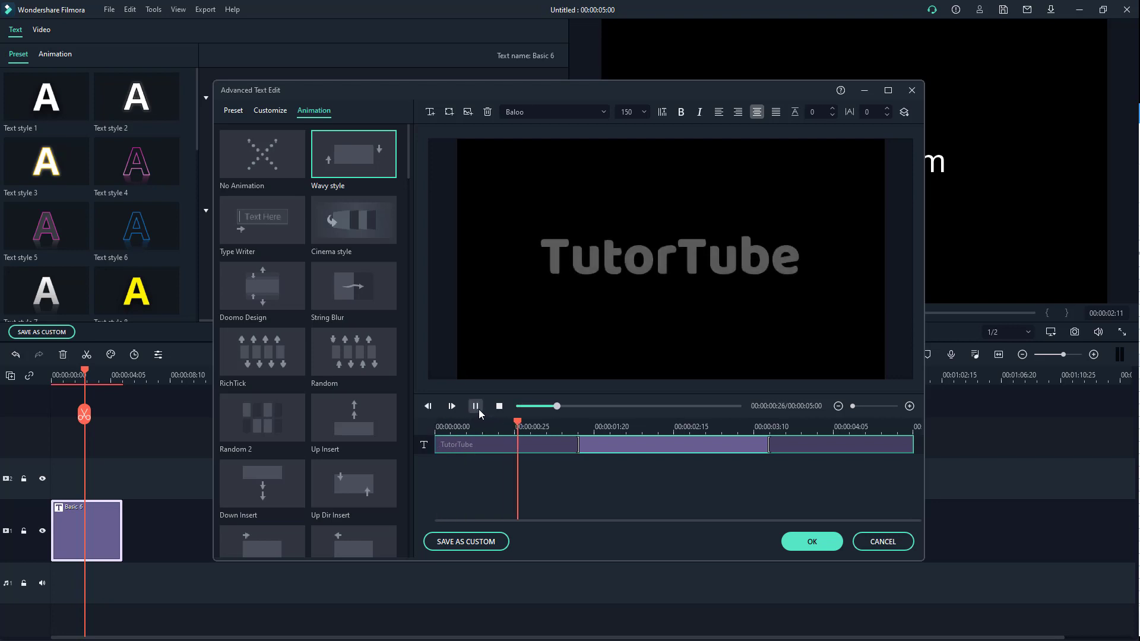
left_click(475, 406)
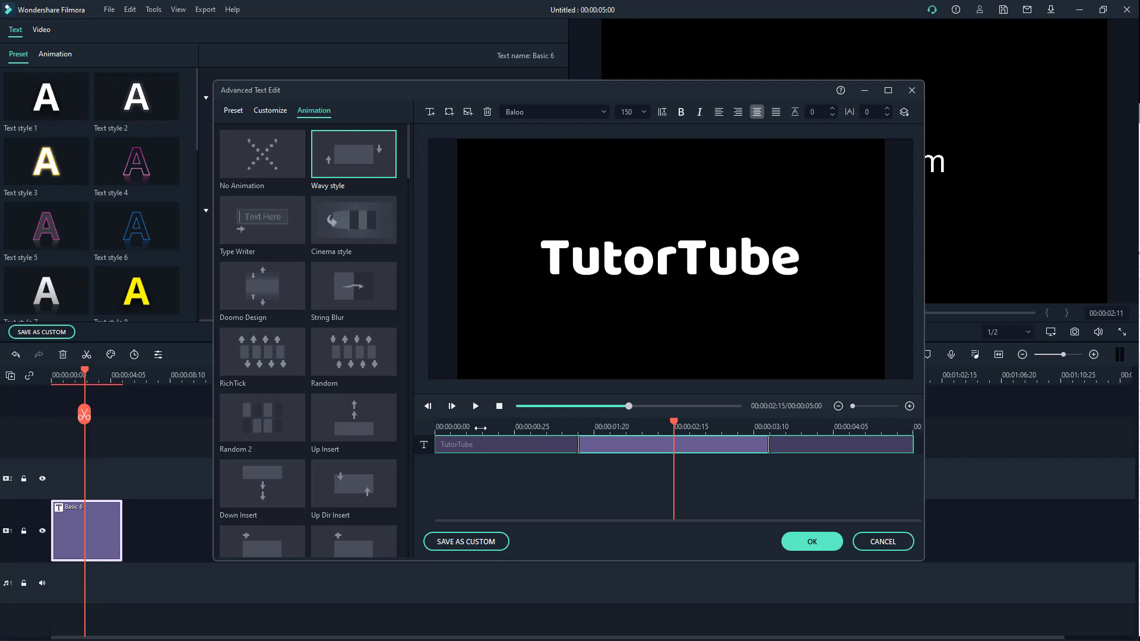
left_click_drag(671, 420, 546, 438)
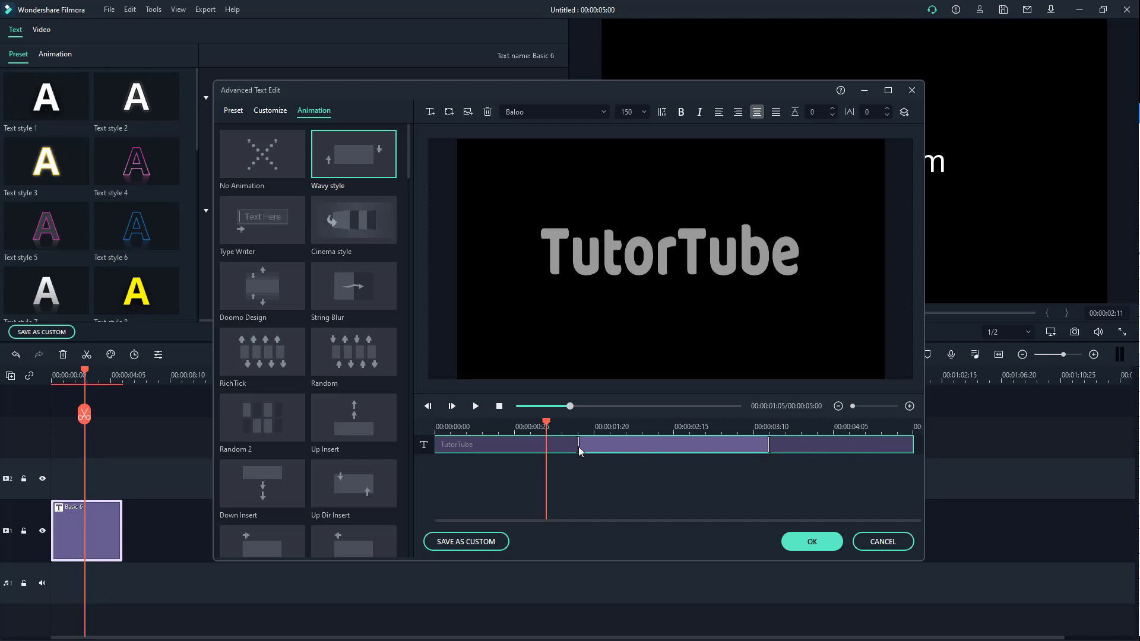
Step: Shorten the TutorTube intro animation to about 00:00:00:10
scroll(592, 432, "up", 2)
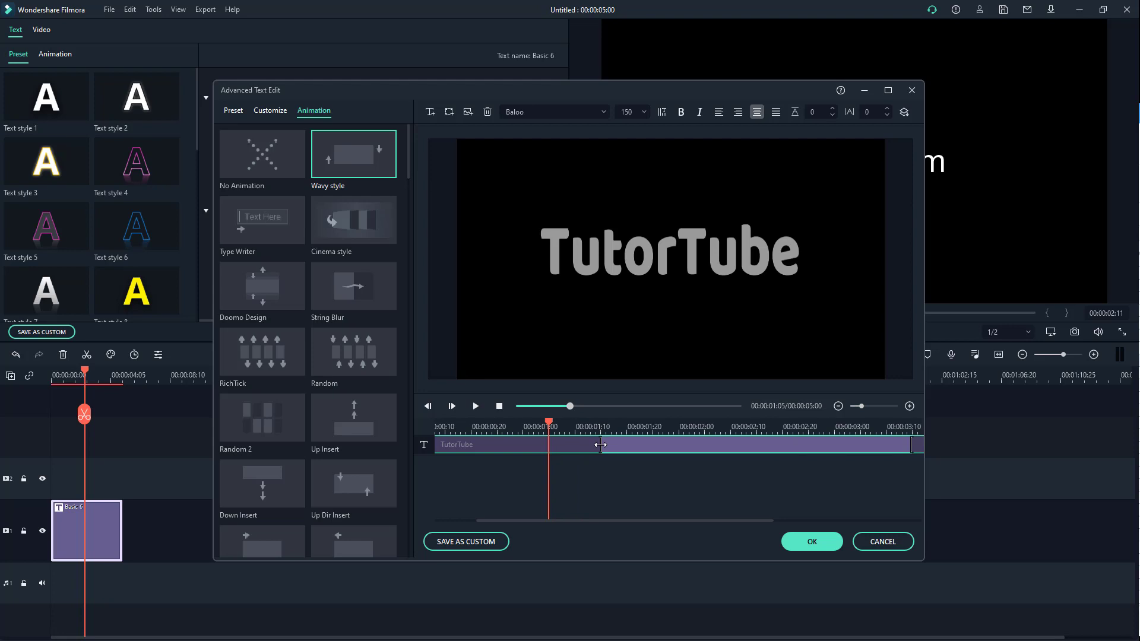
left_click_drag(594, 447, 453, 445)
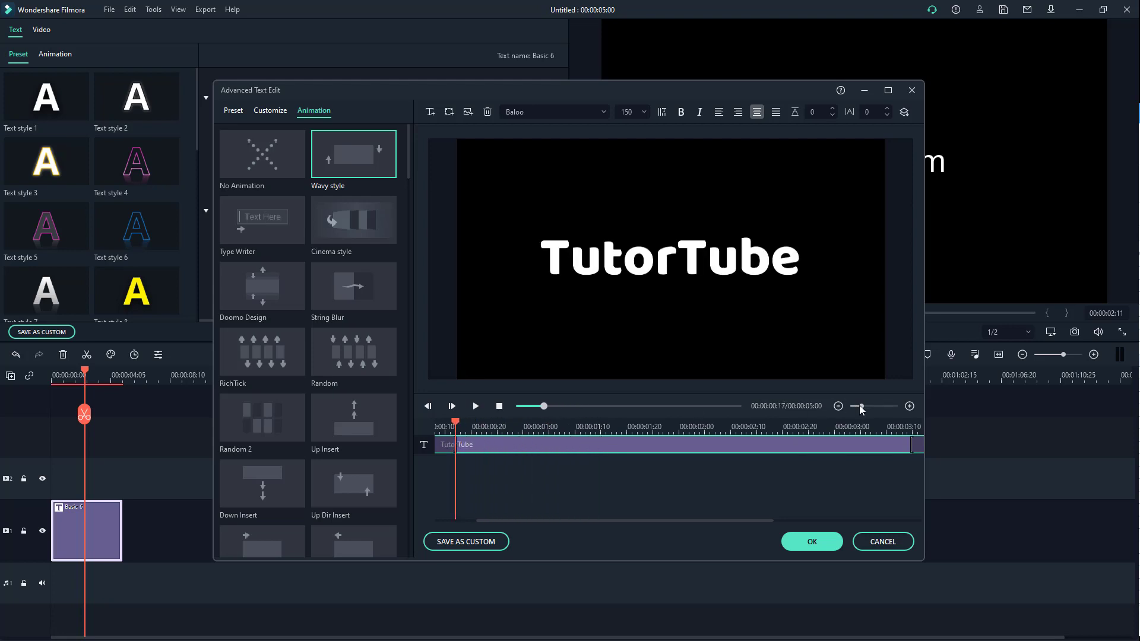
left_click_drag(861, 406, 852, 406)
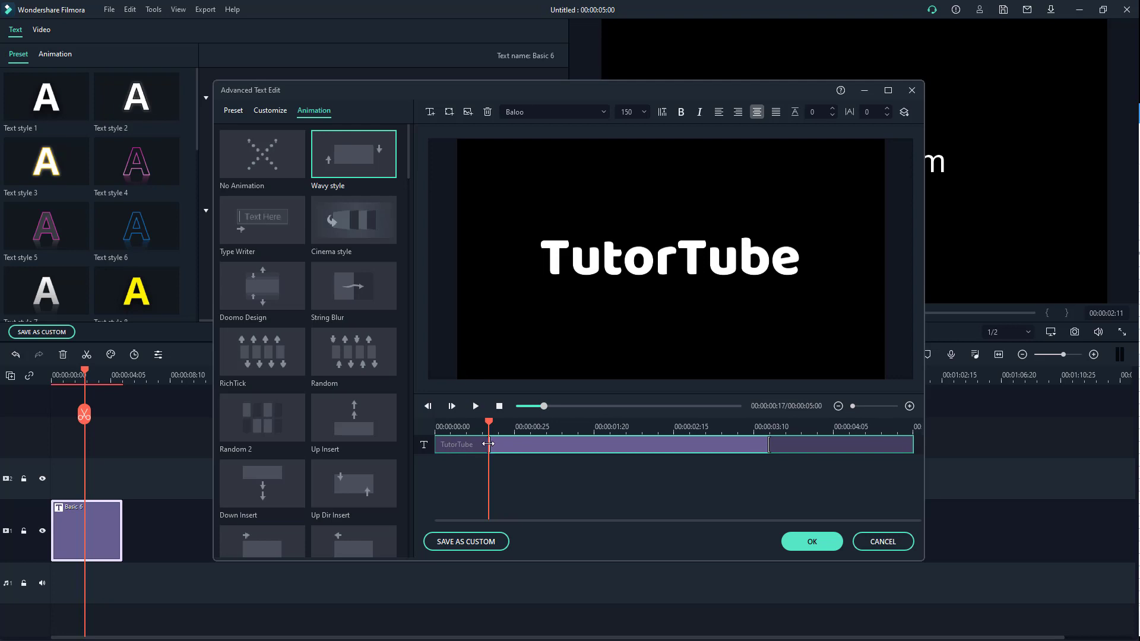
left_click_drag(488, 444, 467, 444)
Step: Delay the exit animation to 00:00:04:16 and switch the title to String Blur
left_click(447, 426)
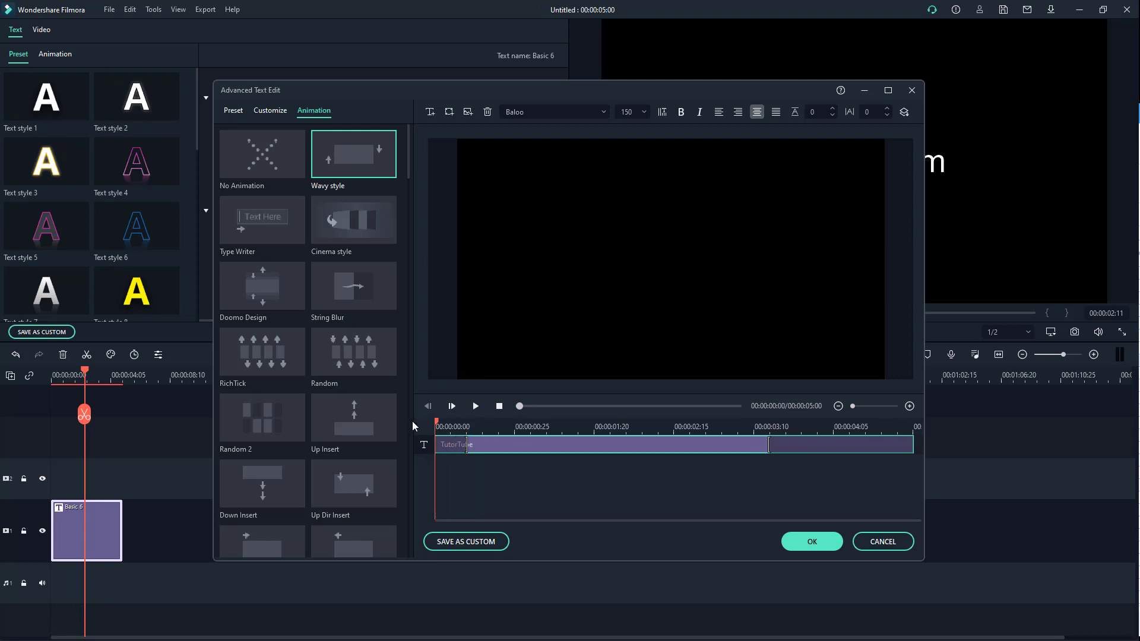
left_click(474, 406)
left_click_drag(770, 445, 869, 444)
left_click(374, 300)
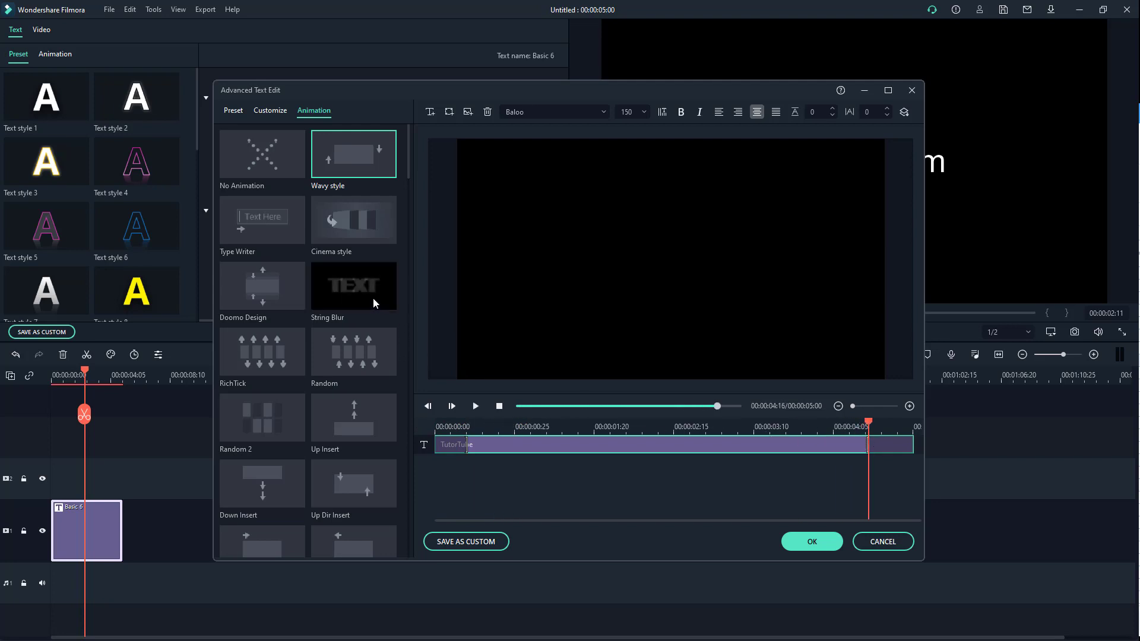
Step: Replay the animation, then try the Boom! animation on TutorTube
left_click(446, 425)
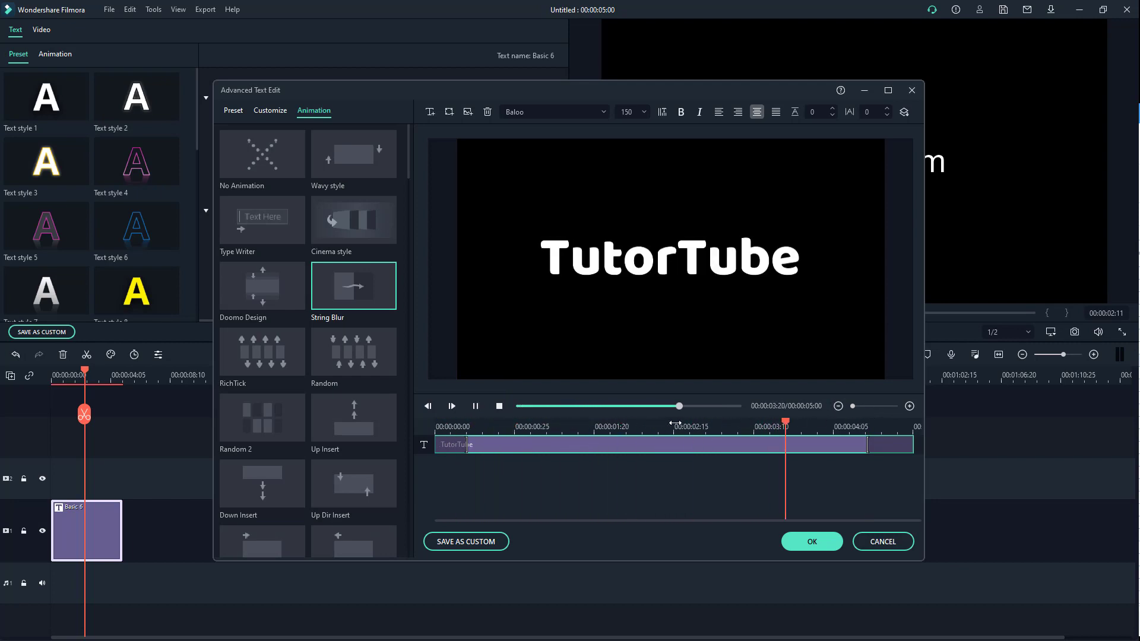
scroll(309, 394, "down", 10)
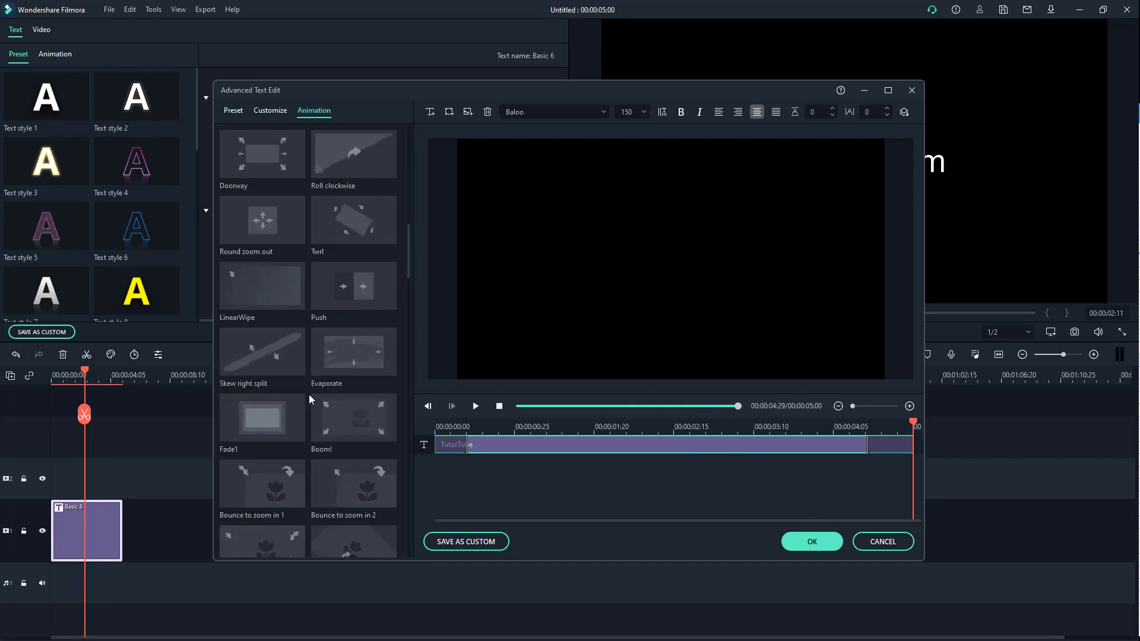
left_click(353, 417)
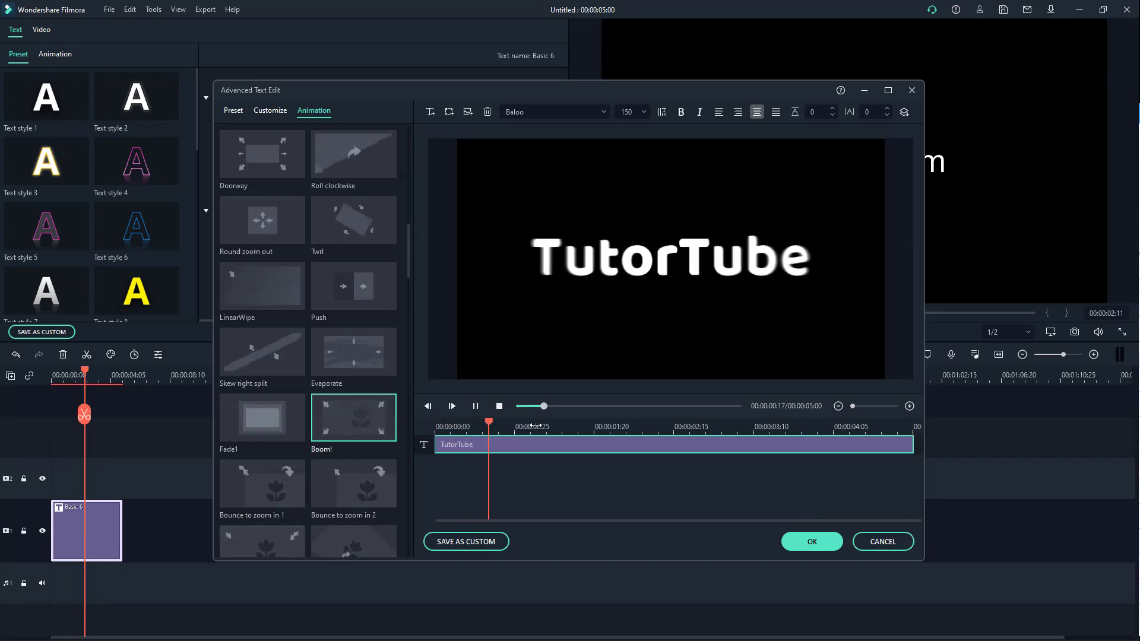
key("space")
left_click(569, 432)
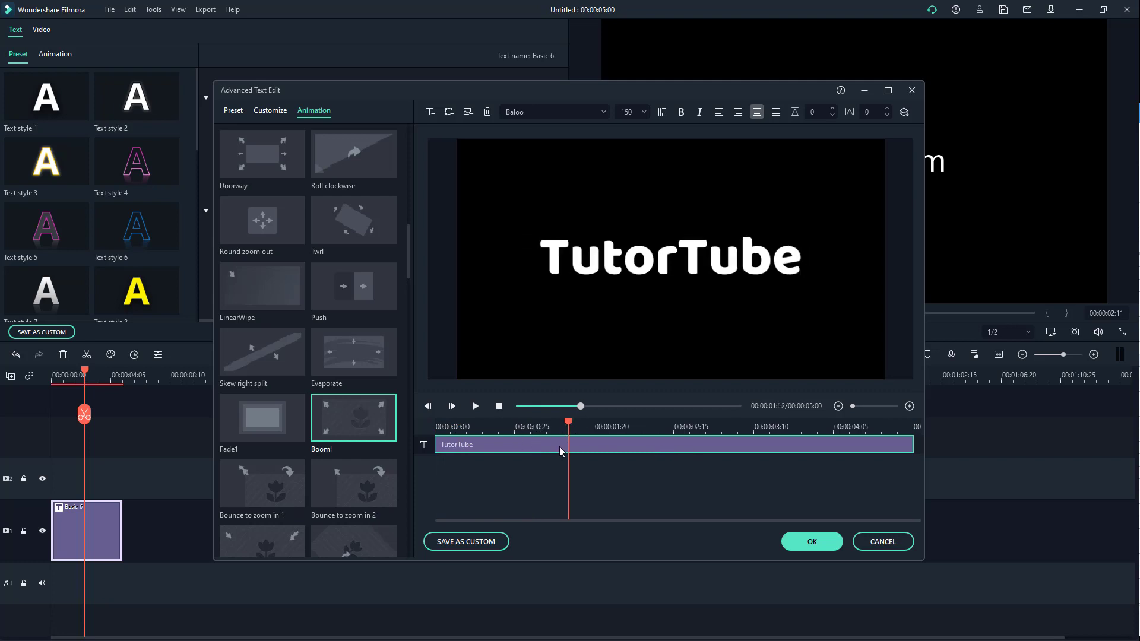
Step: Try Clockwise rotate, settle on Bounce to zoom in 2, and trim then restore the clip
scroll(330, 406, "down", 3)
left_click(361, 365)
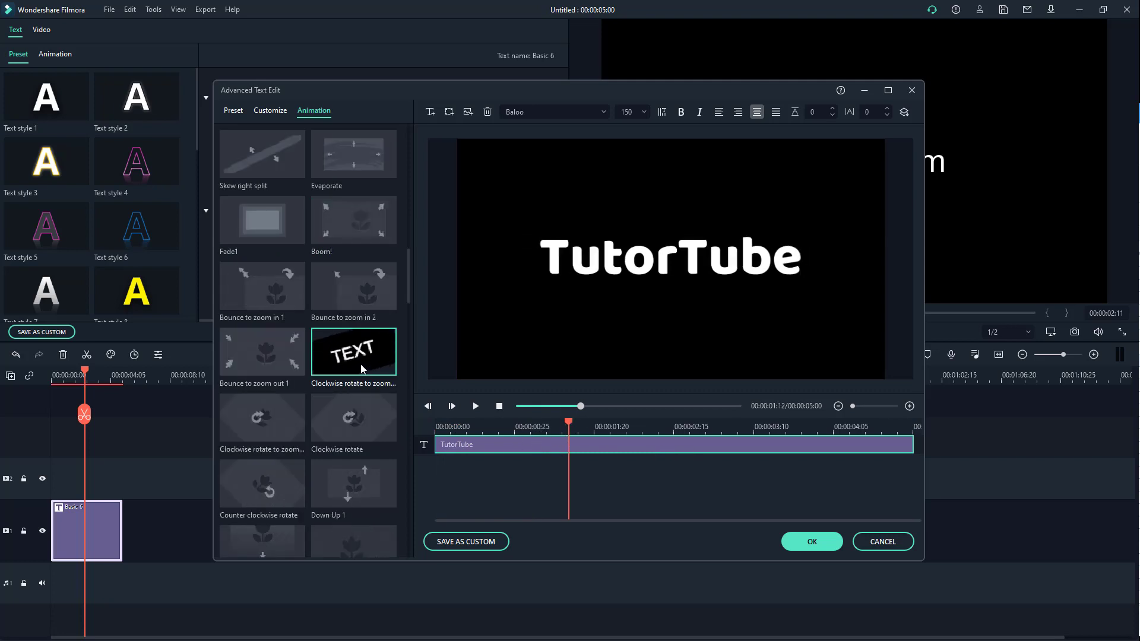
left_click(358, 416)
left_click(370, 276)
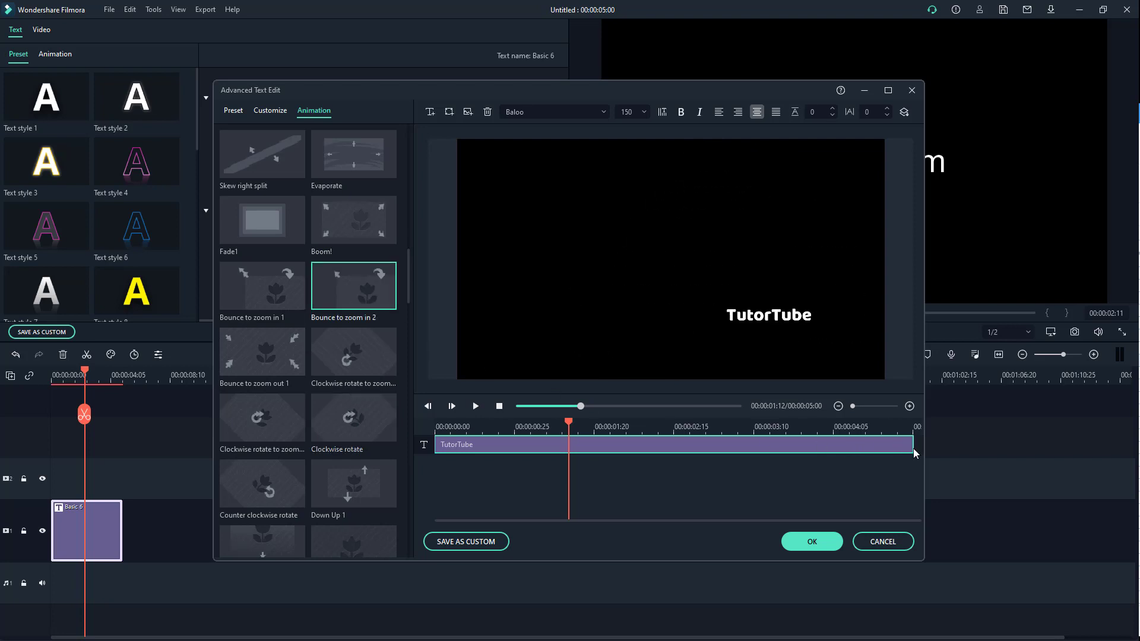
left_click_drag(911, 446, 576, 454)
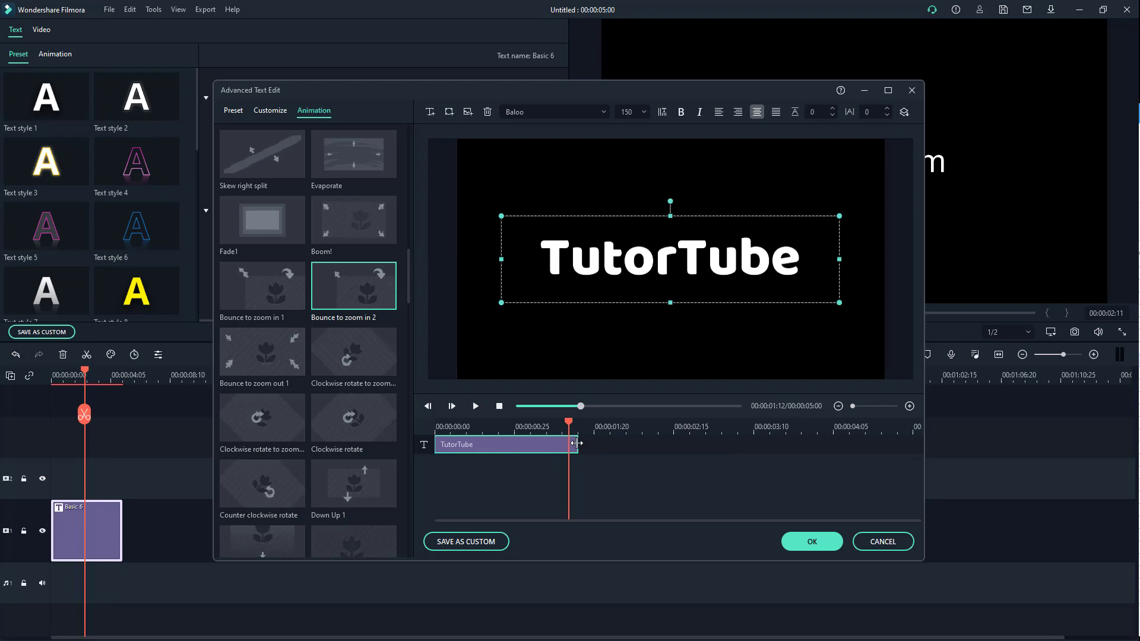
left_click_drag(576, 443, 912, 445)
scroll(369, 320, "up", 10)
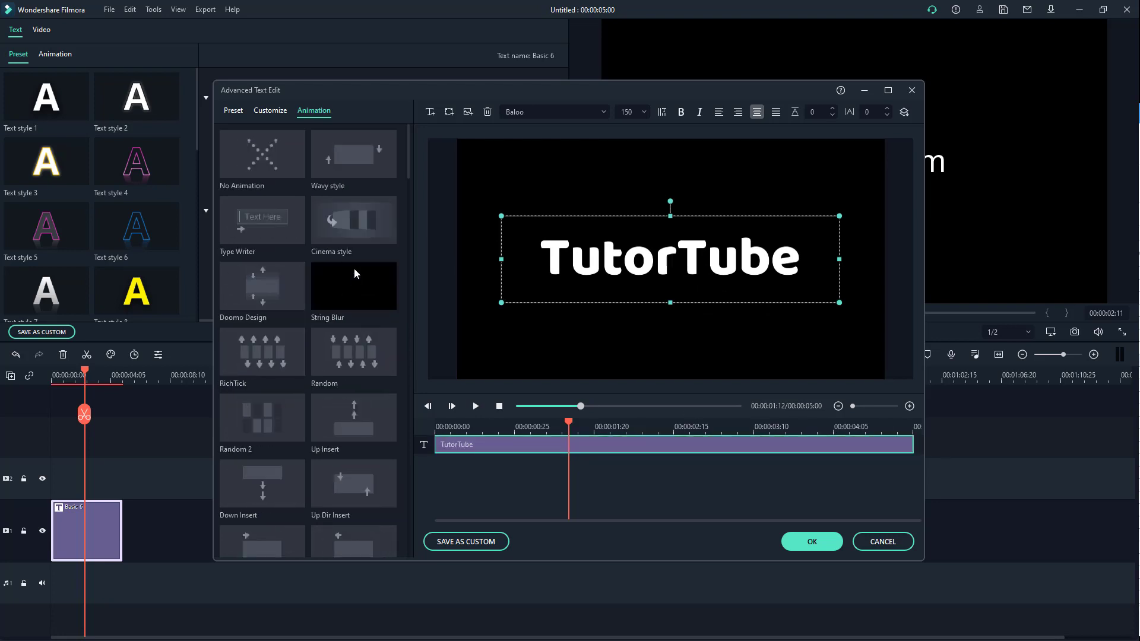
Step: Give TutorTube the Cinema style animation, preview it, and add a second text layer
left_click(358, 242)
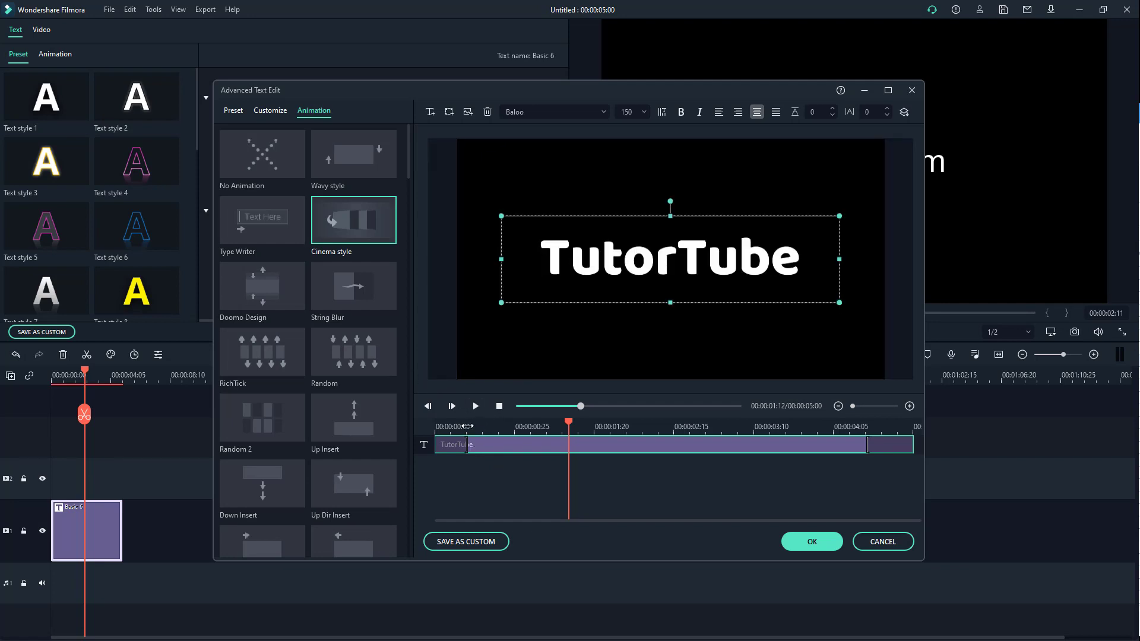
left_click(441, 425)
left_click(477, 406)
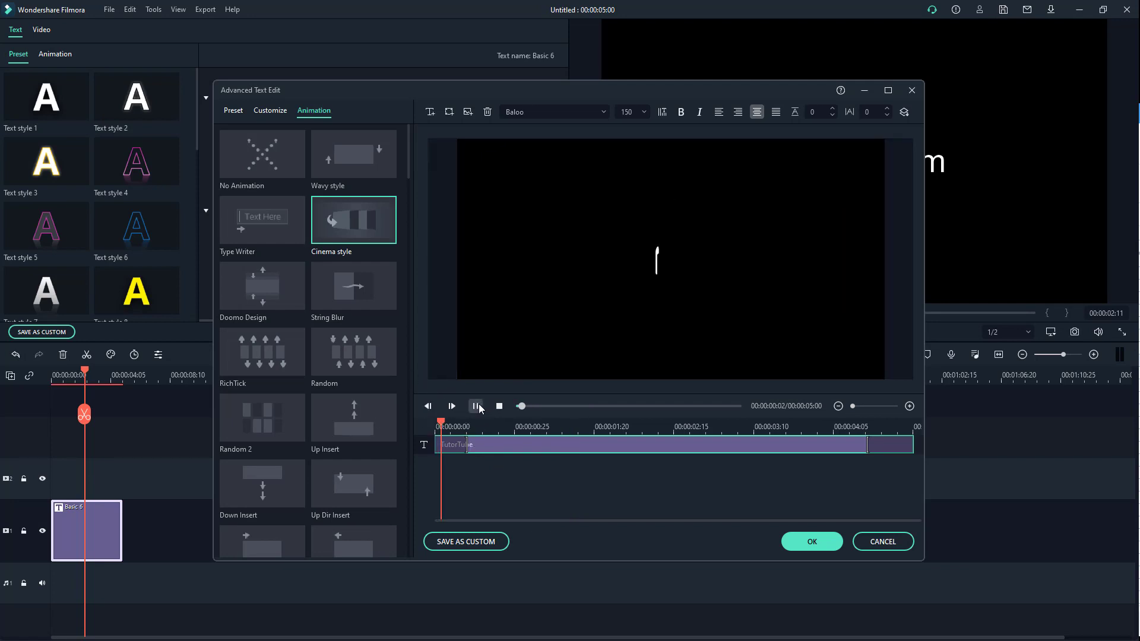
left_click(477, 406)
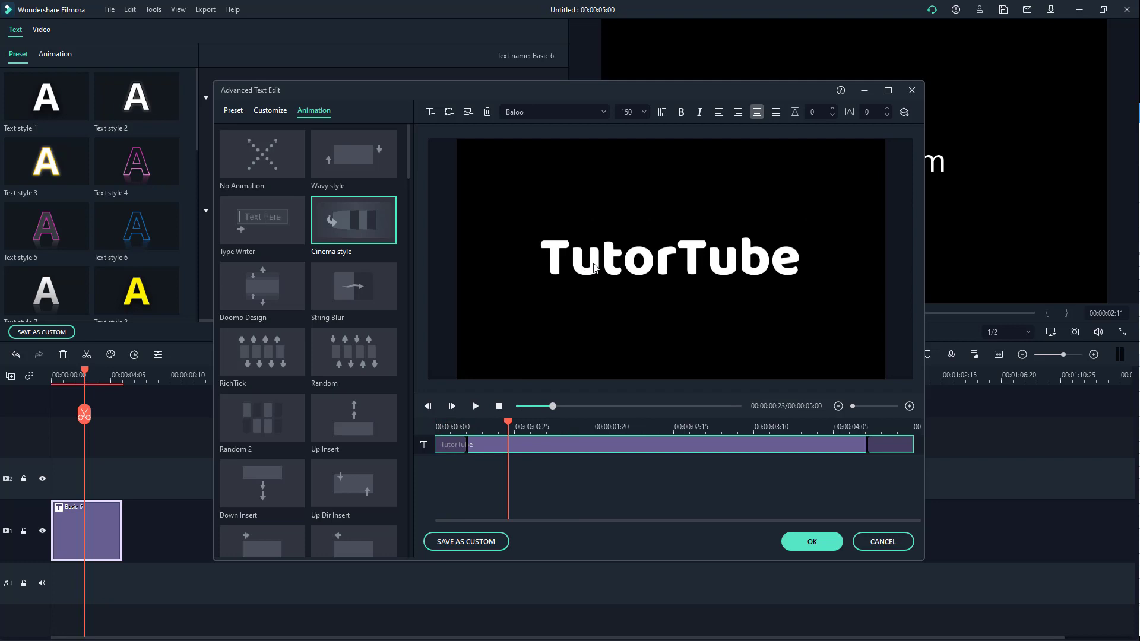
left_click(430, 112)
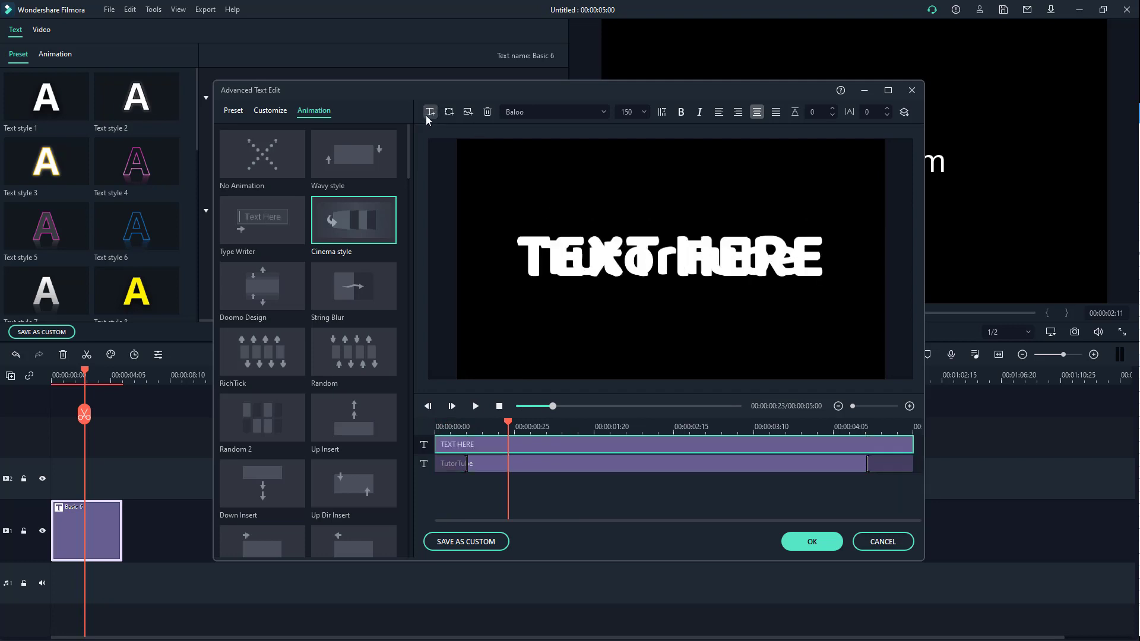
Step: Move the new text below TutorTube and change it to 'Keep on Learning!'
left_click_drag(708, 266, 708, 313)
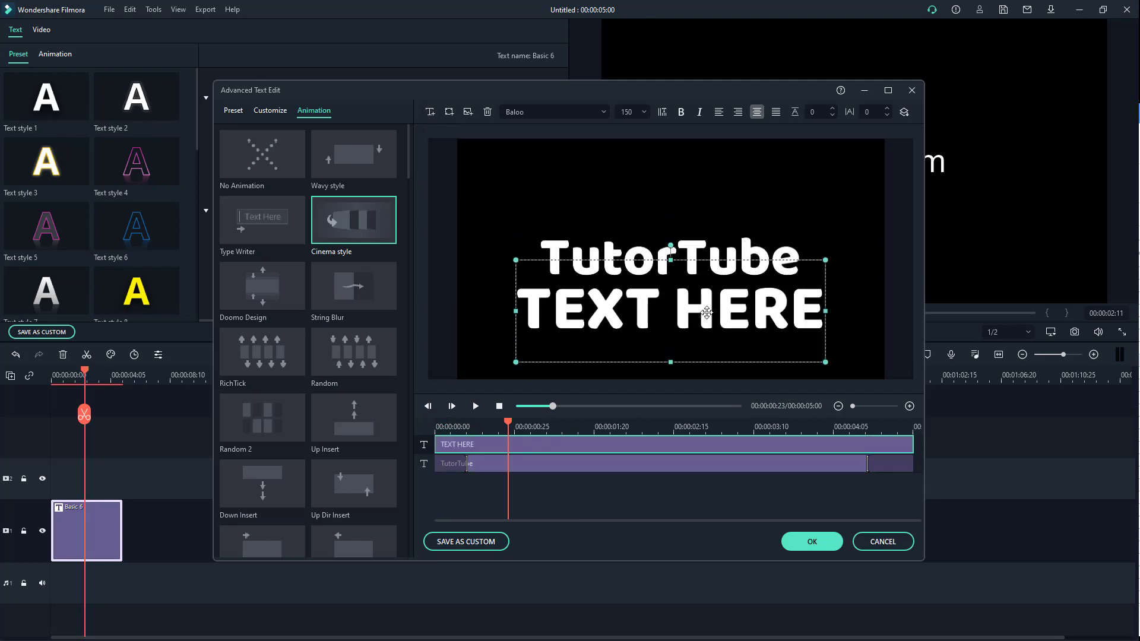
left_click_drag(517, 308, 899, 316)
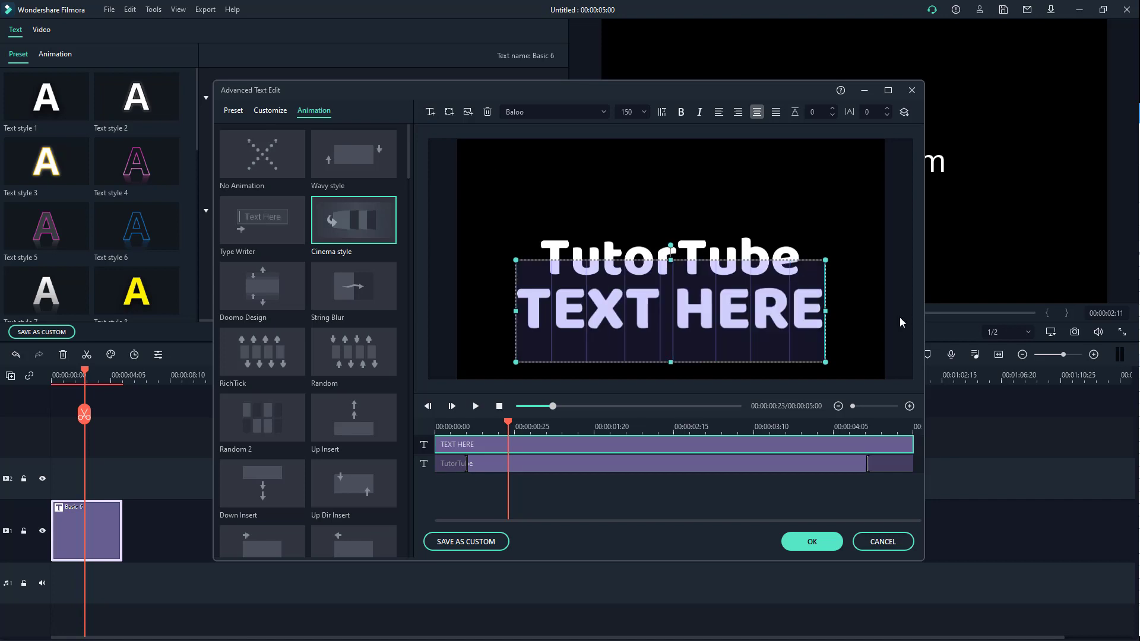
type("Keep on Learing")
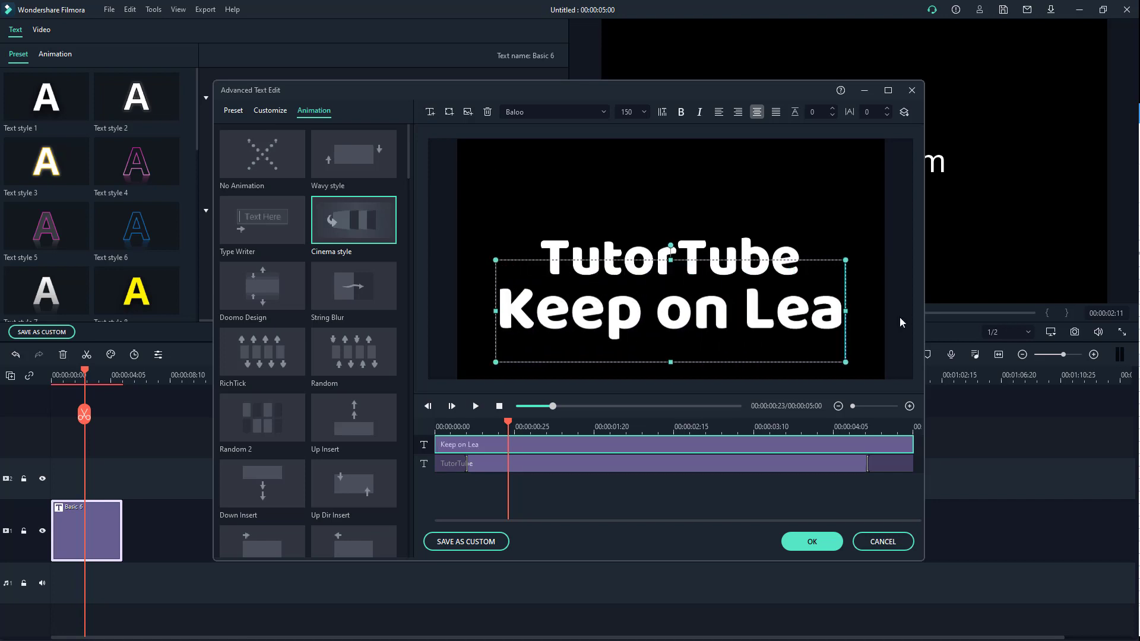
key("BackSpace")
key("BackSpace")
key("BackSpace")
key("BackSpace")
key("BackSpace")
type("arning!")
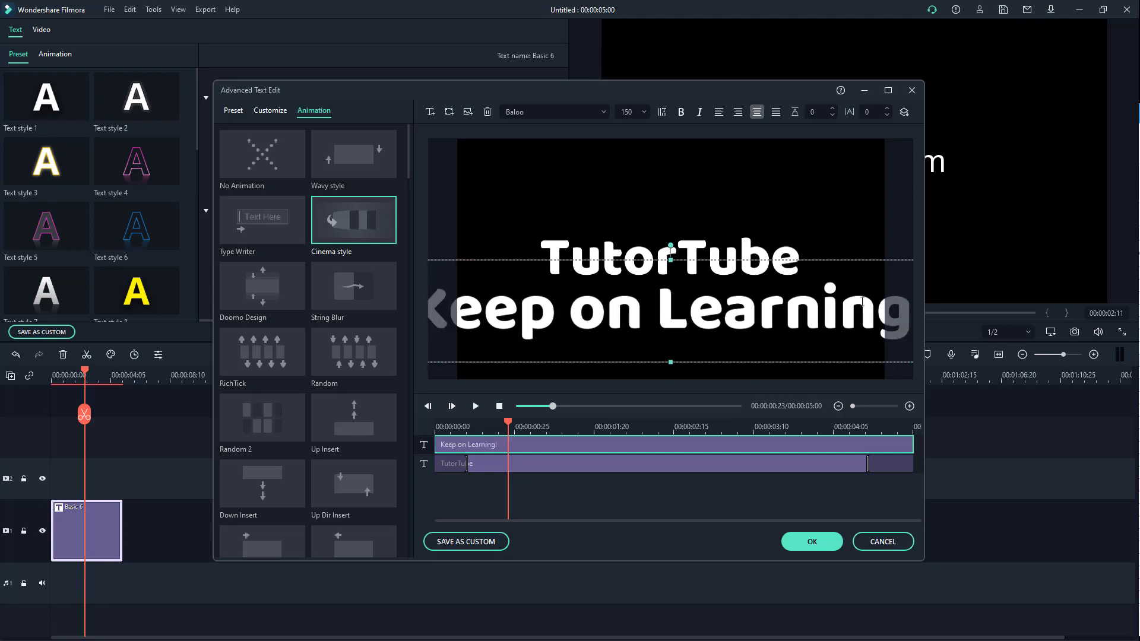
key("ctrl+a")
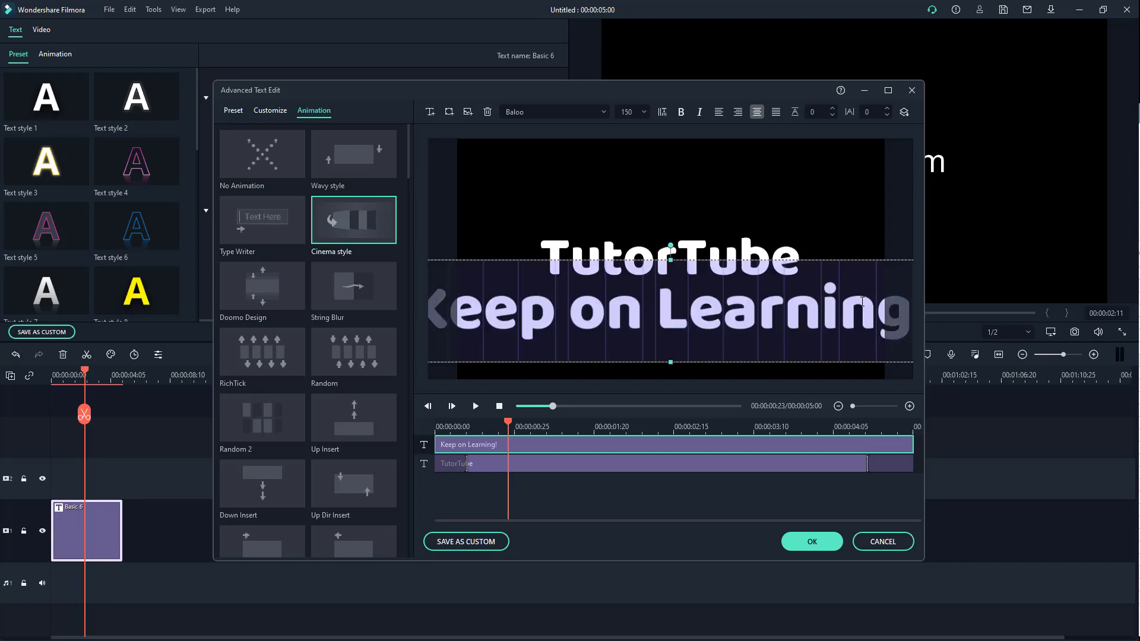
Step: Set the subtitle to font size 64 and shorten its clip so it starts later
left_click(644, 111)
scroll(635, 187, "up", 2)
left_click(628, 173)
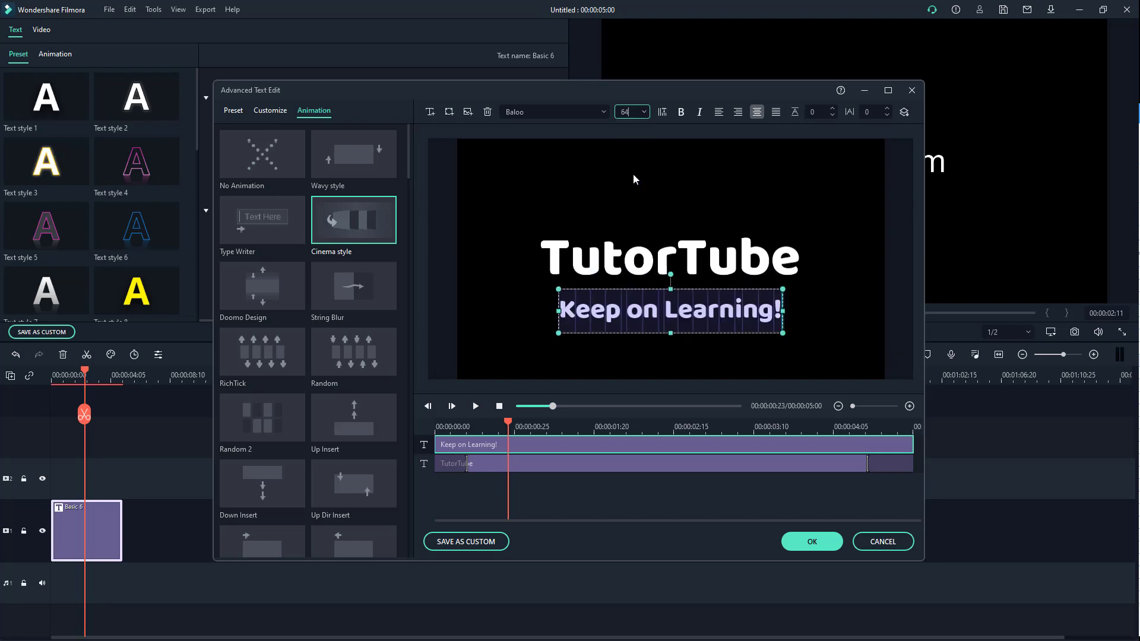
left_click(602, 450)
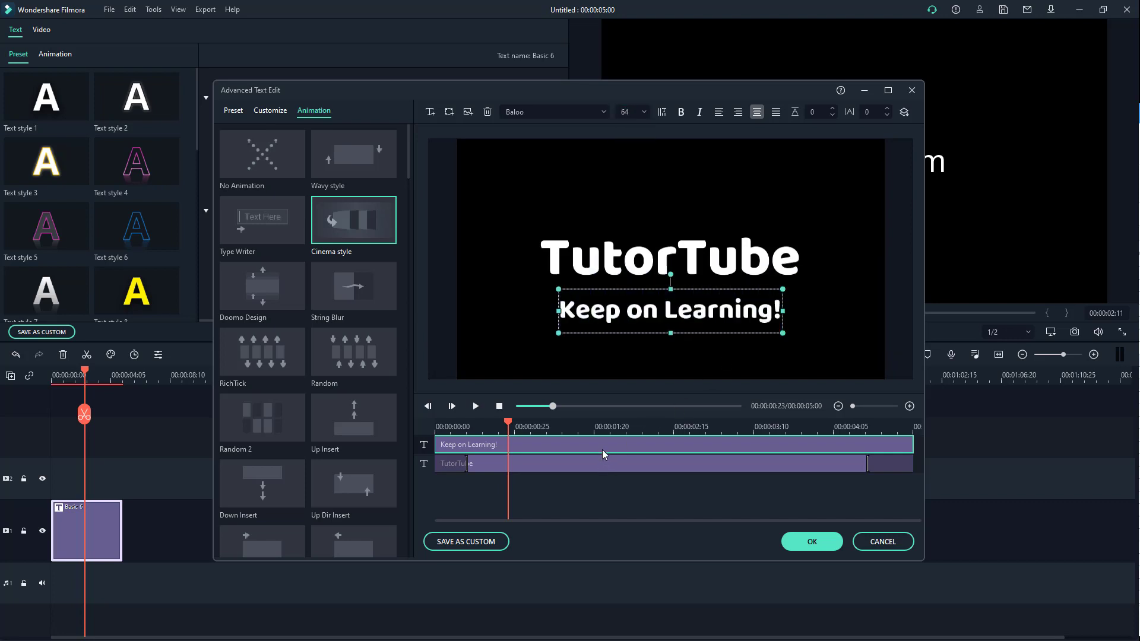
left_click_drag(912, 445, 784, 447)
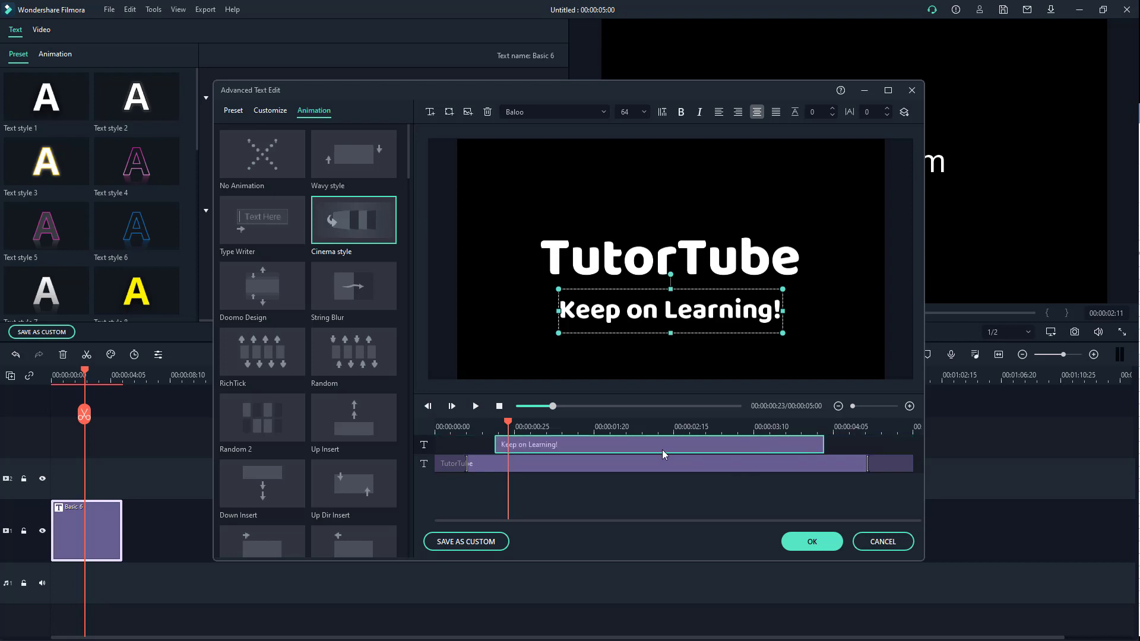
Step: Try the Skew right split animation on the subtitle and adjust its entrance length
scroll(359, 380, "down", 5)
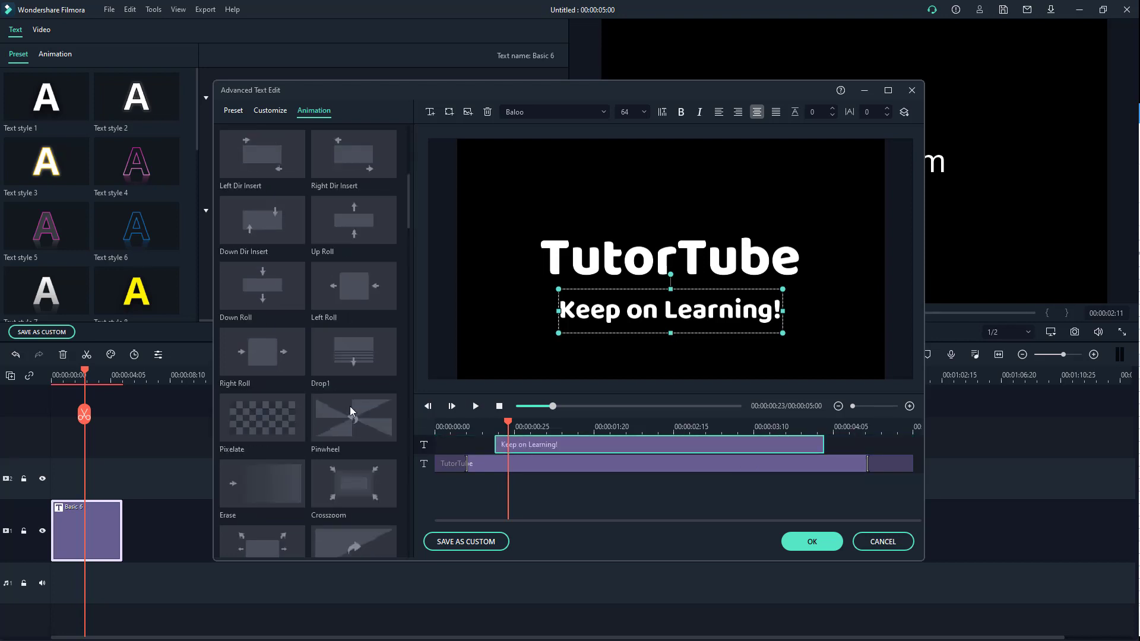
scroll(350, 407, "down", 5)
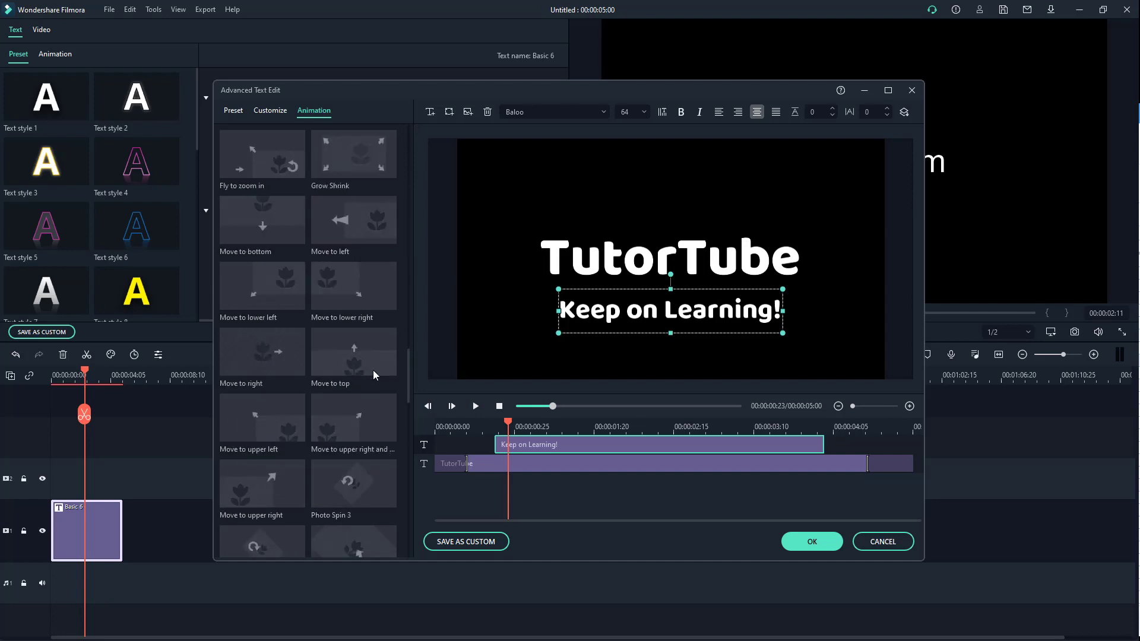
scroll(360, 285, "up", 5)
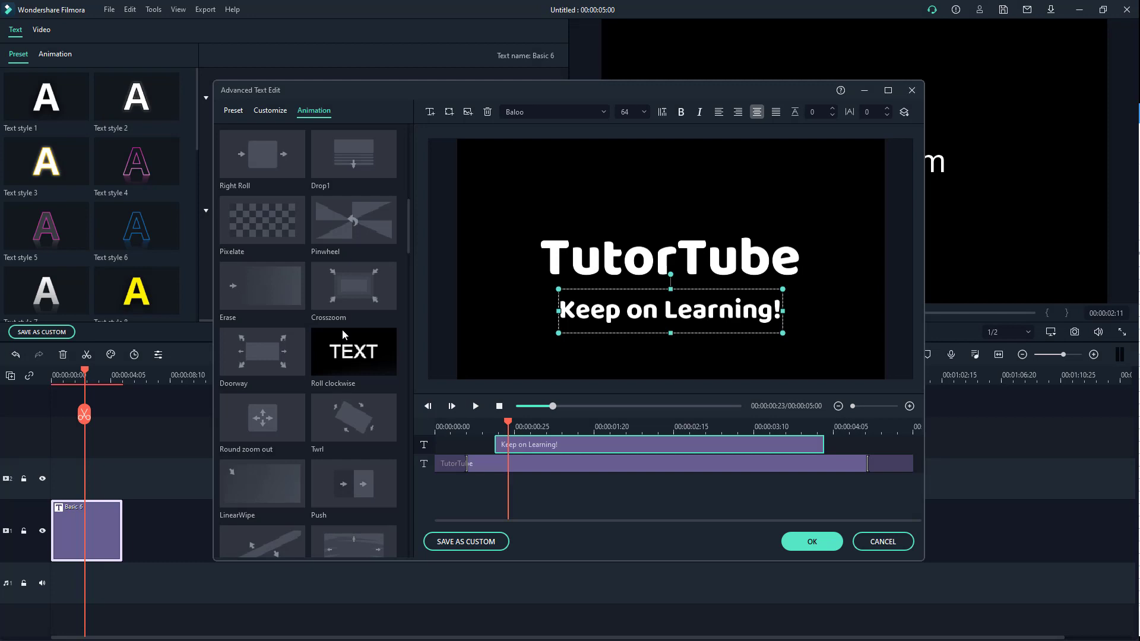
scroll(356, 277, "down", 3)
left_click(266, 161)
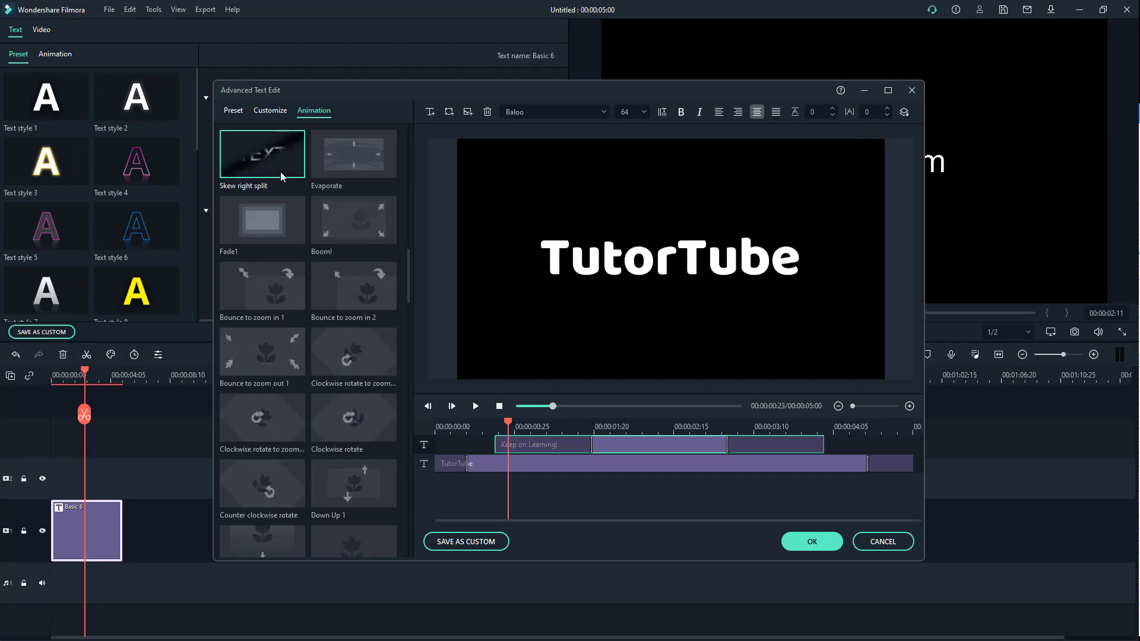
left_click_drag(592, 445, 528, 445)
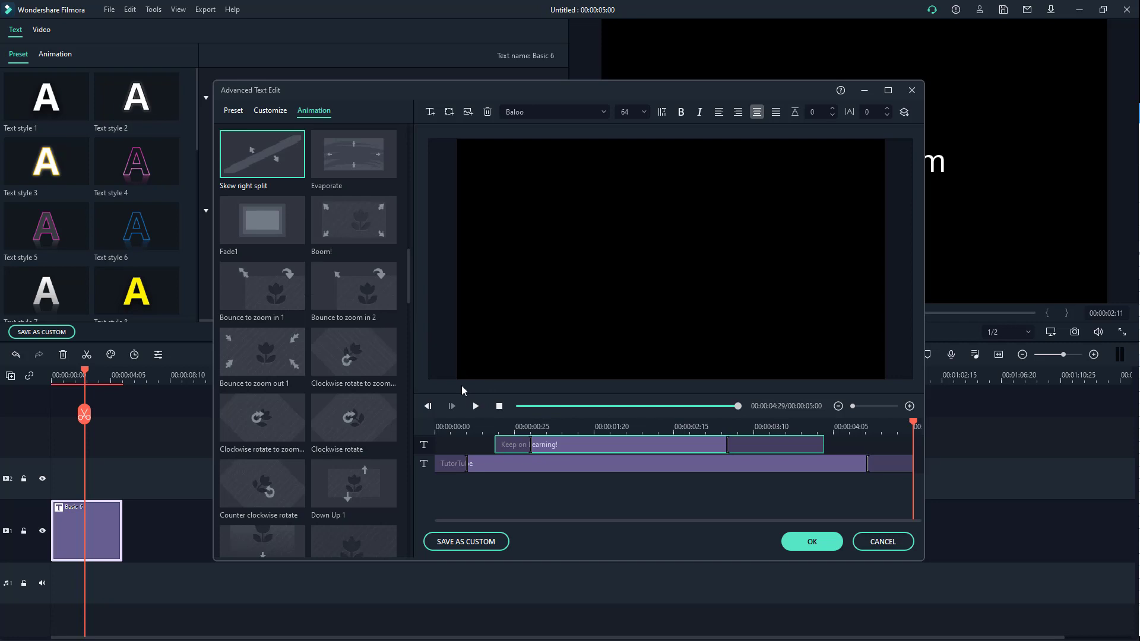
Step: Switch the subtitle animation to Boom!, review it, and confirm the text edits
scroll(335, 365, "down", 3)
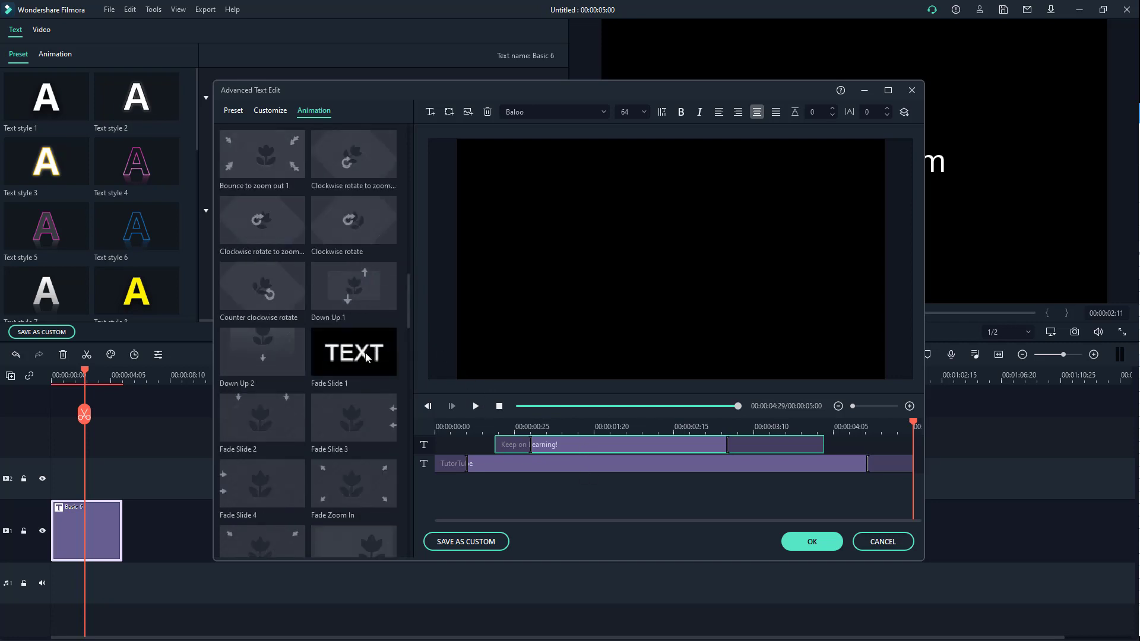
scroll(366, 344, "up", 3)
scroll(360, 358, "down", 3)
left_click(374, 417)
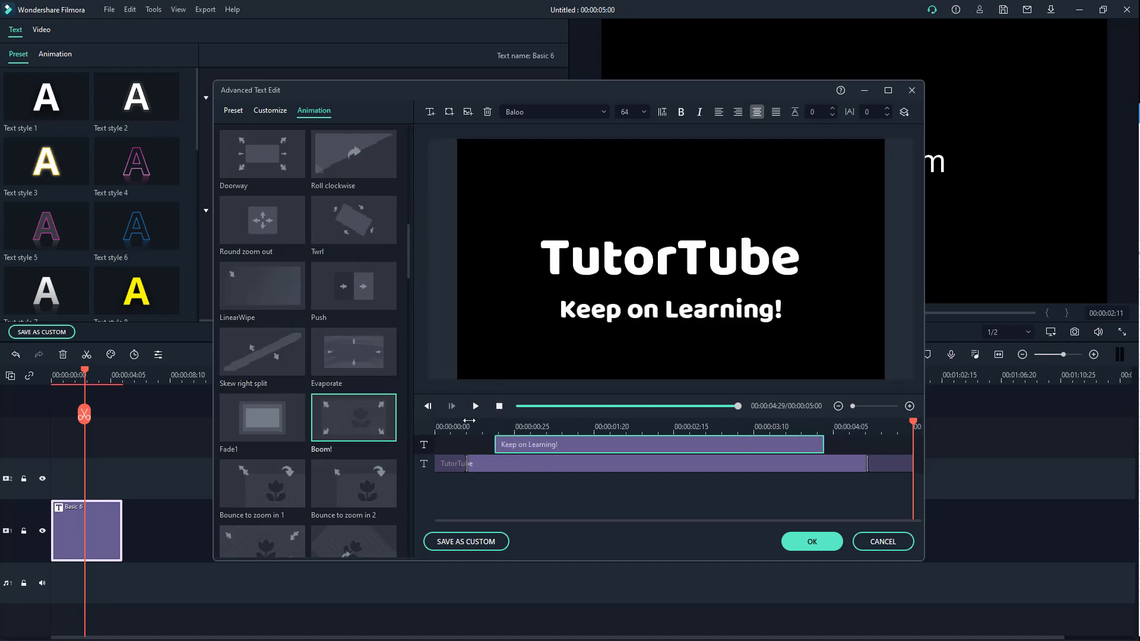
left_click(453, 426)
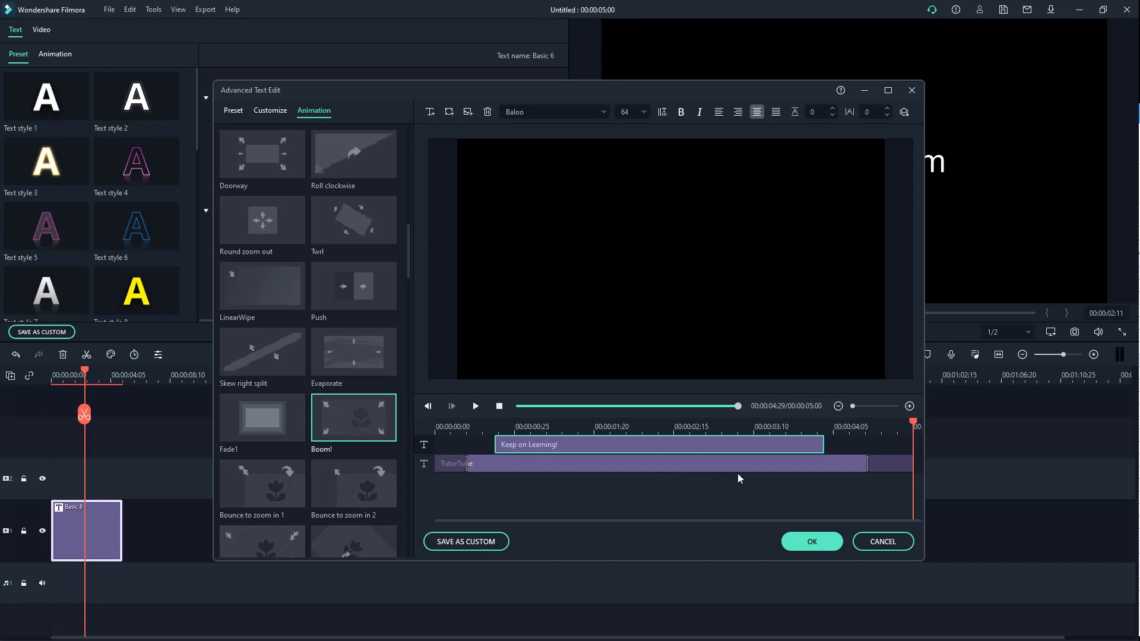
left_click(827, 538)
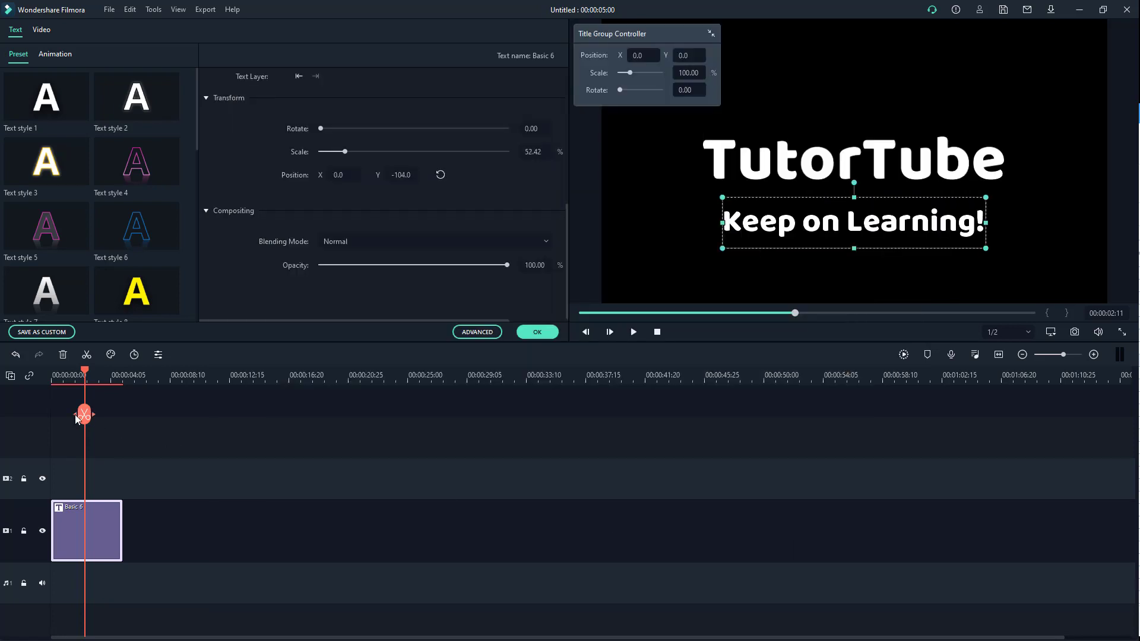
key("Home")
key("space")
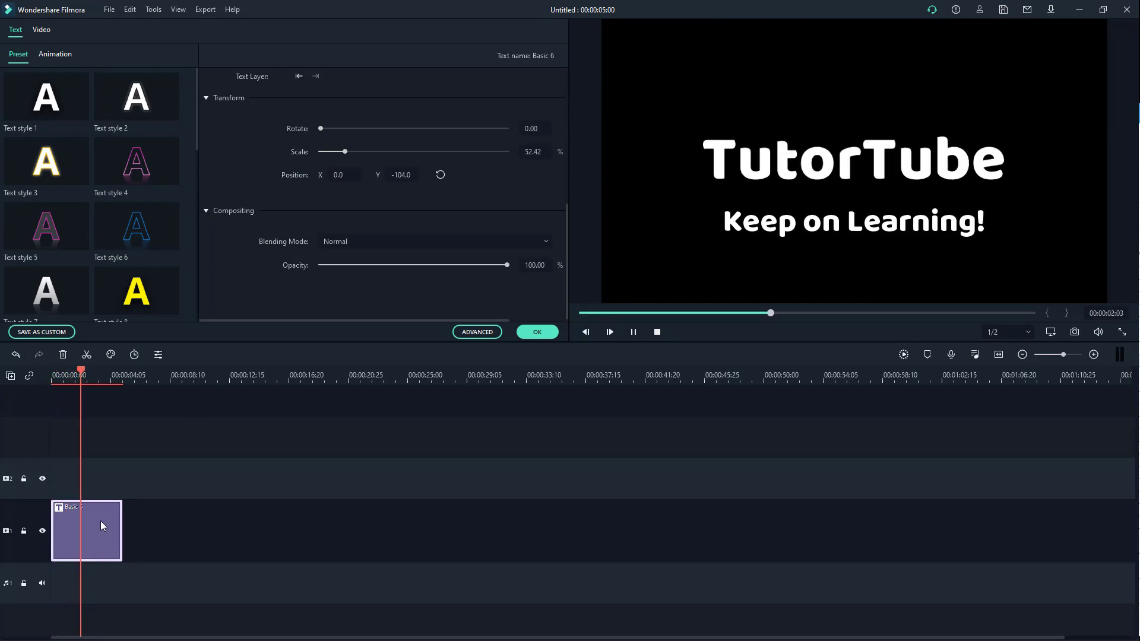
key("space")
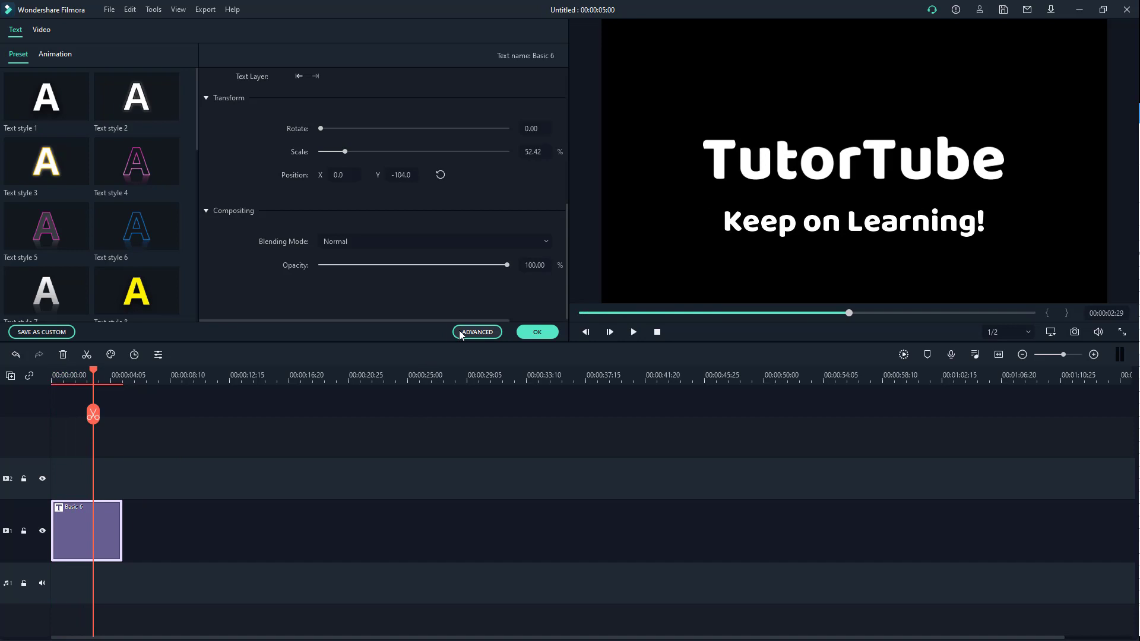
left_click(477, 332)
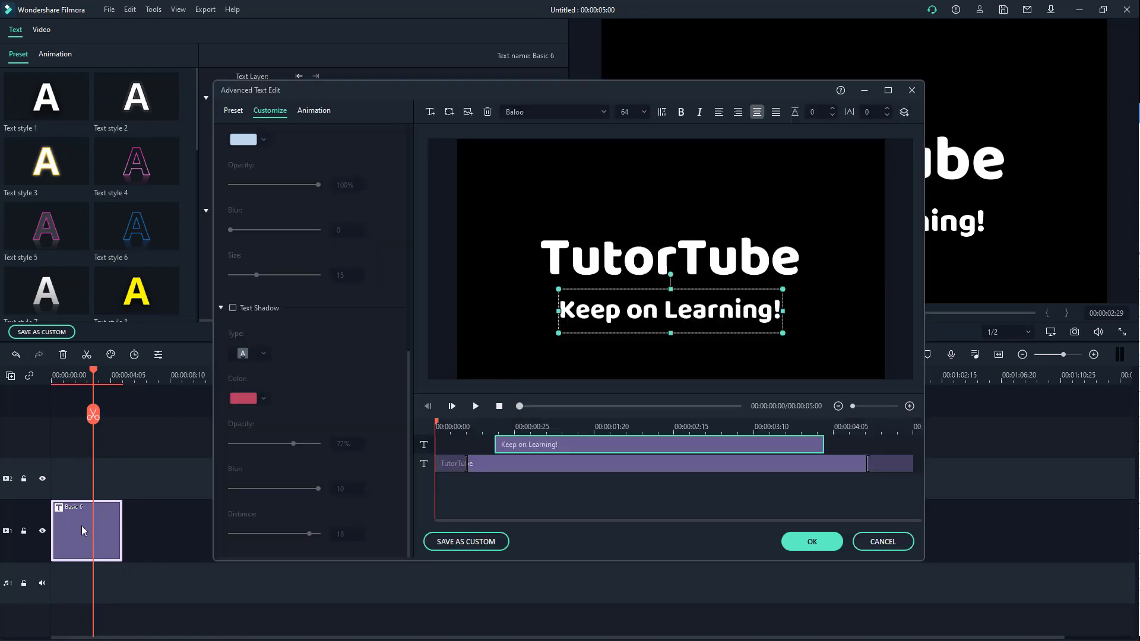
left_click(812, 542)
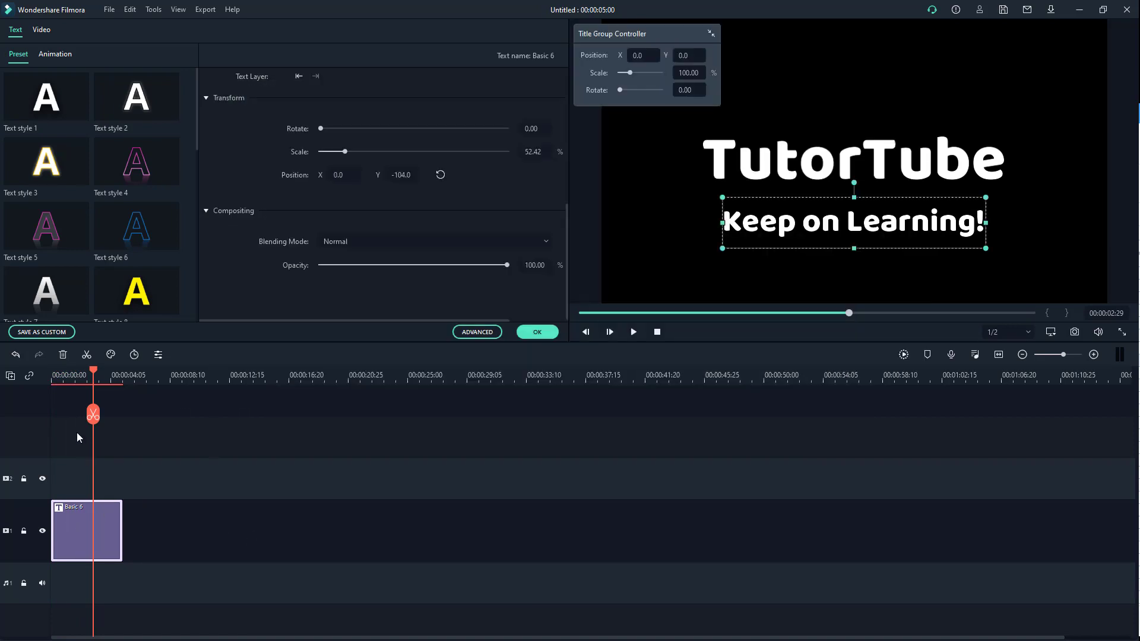
Step: Rewind the playhead to 0 and play the 5-second Basic 6 title with TutorTube and 'Keep on Learning!'
scroll(62, 383, "down", 5)
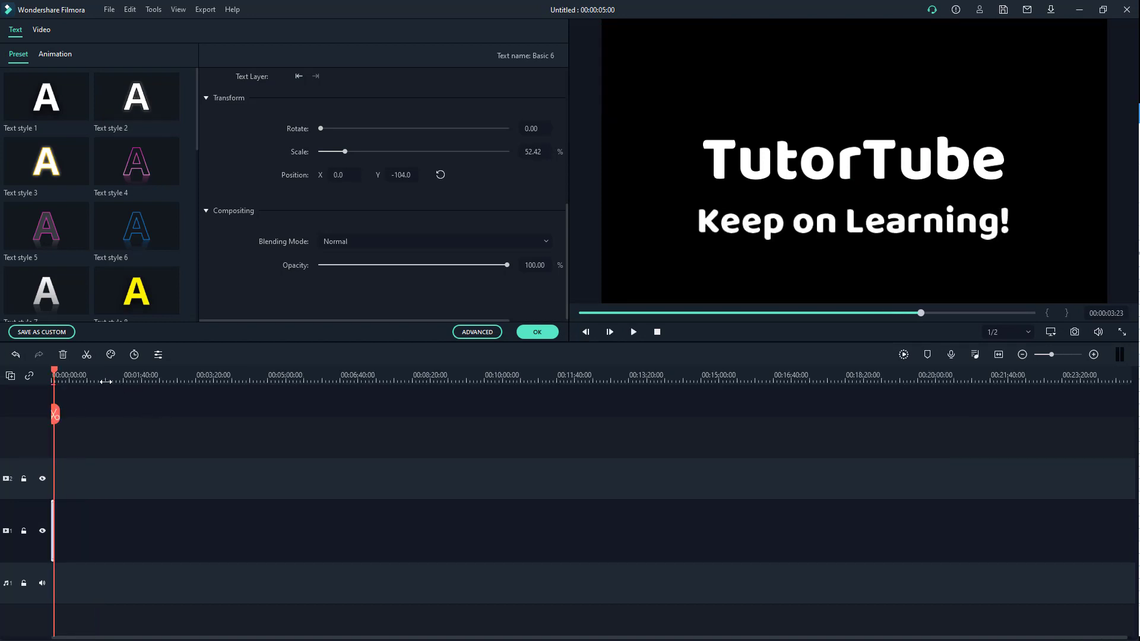
left_click(1064, 358)
left_click_drag(1064, 355, 1075, 355)
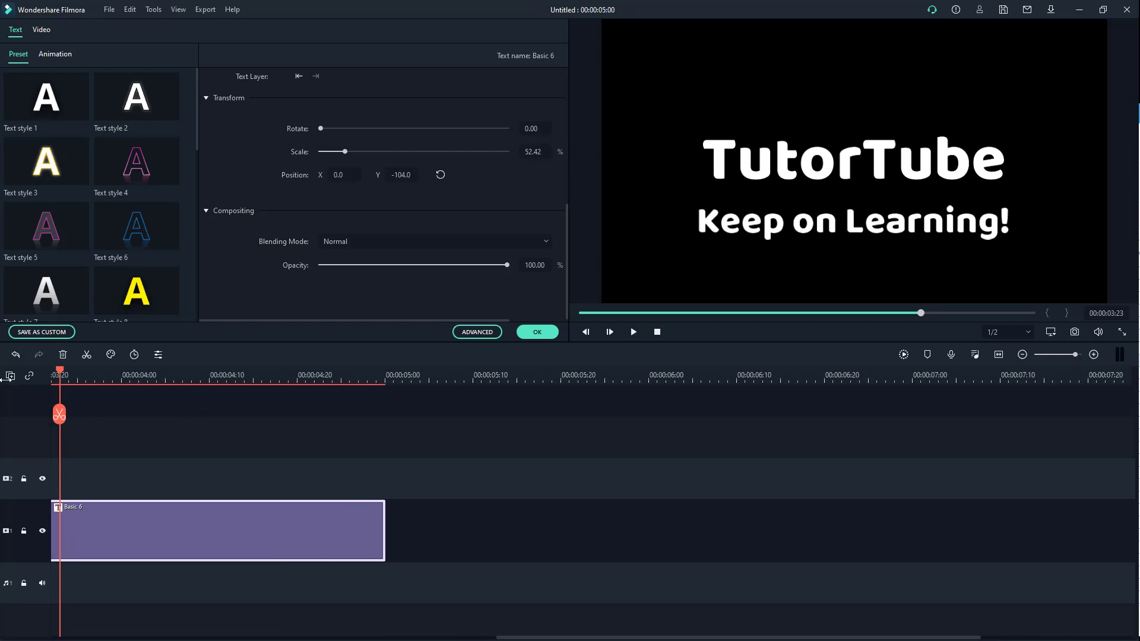
scroll(75, 390, "left", 1)
left_click_drag(75, 412, 54, 415)
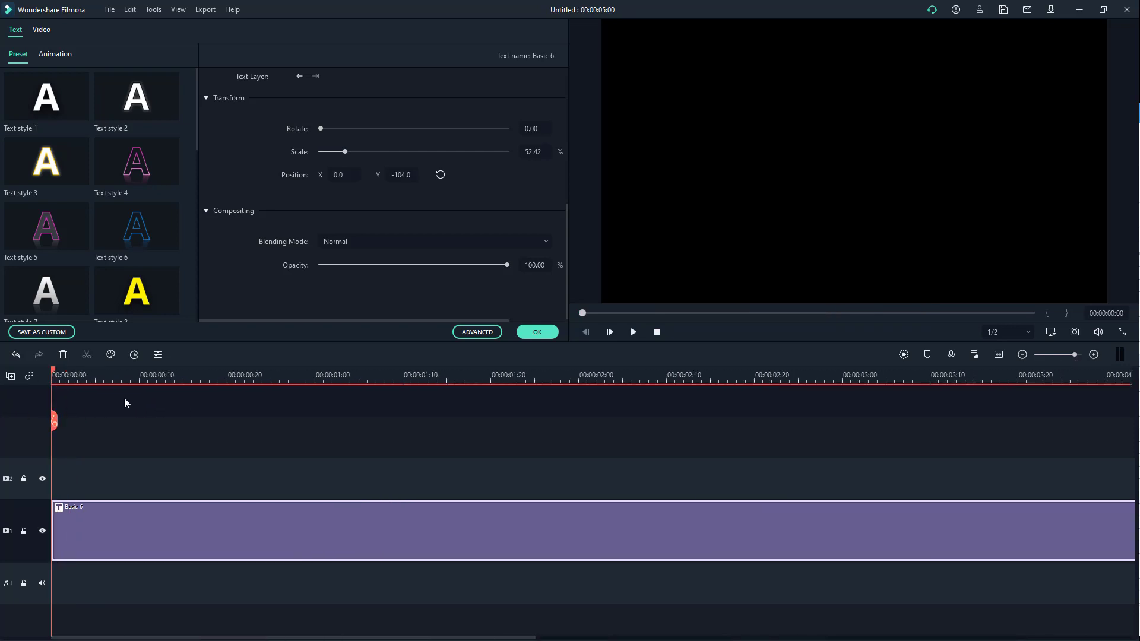
left_click(1070, 356)
key("space")
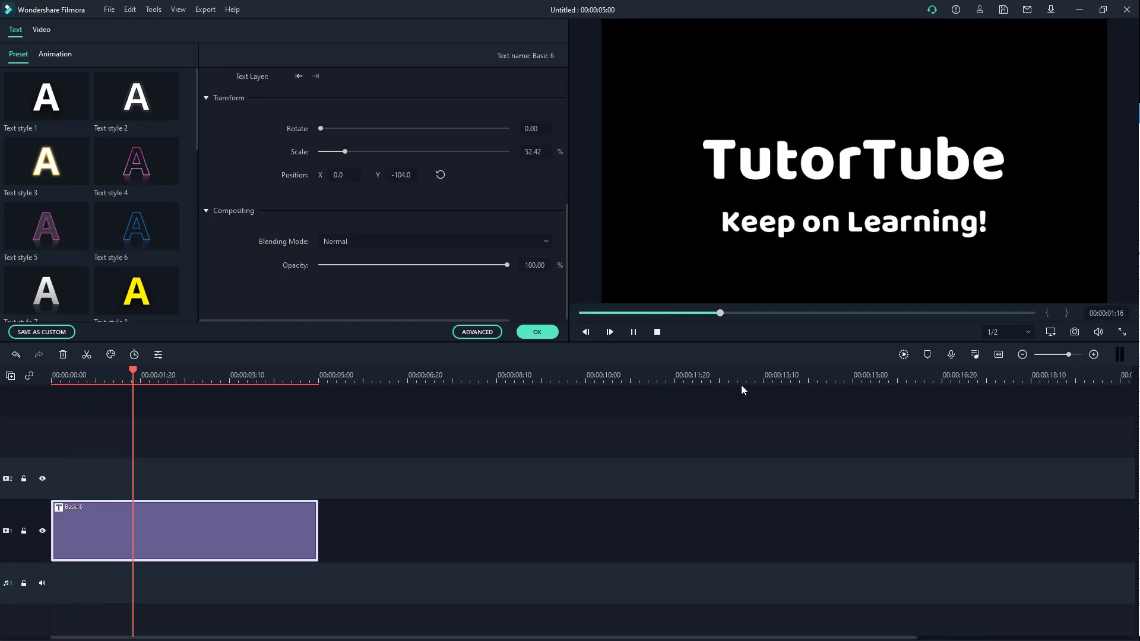